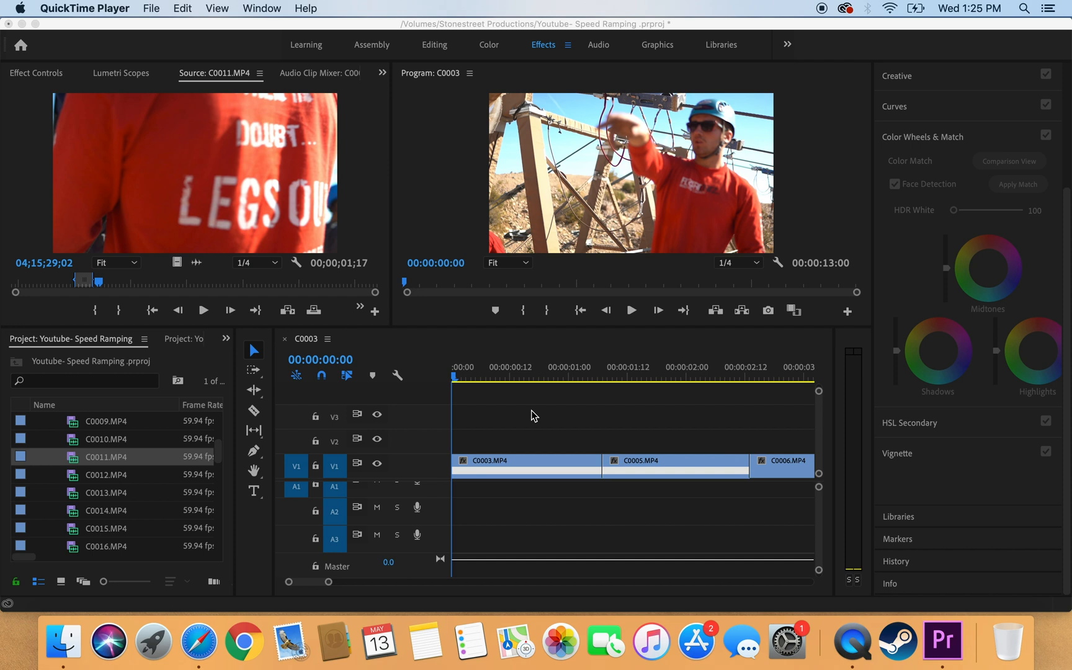
# Step: Play the sequence through once to review it
pyautogui.click(461, 381)
pyautogui.press('space')
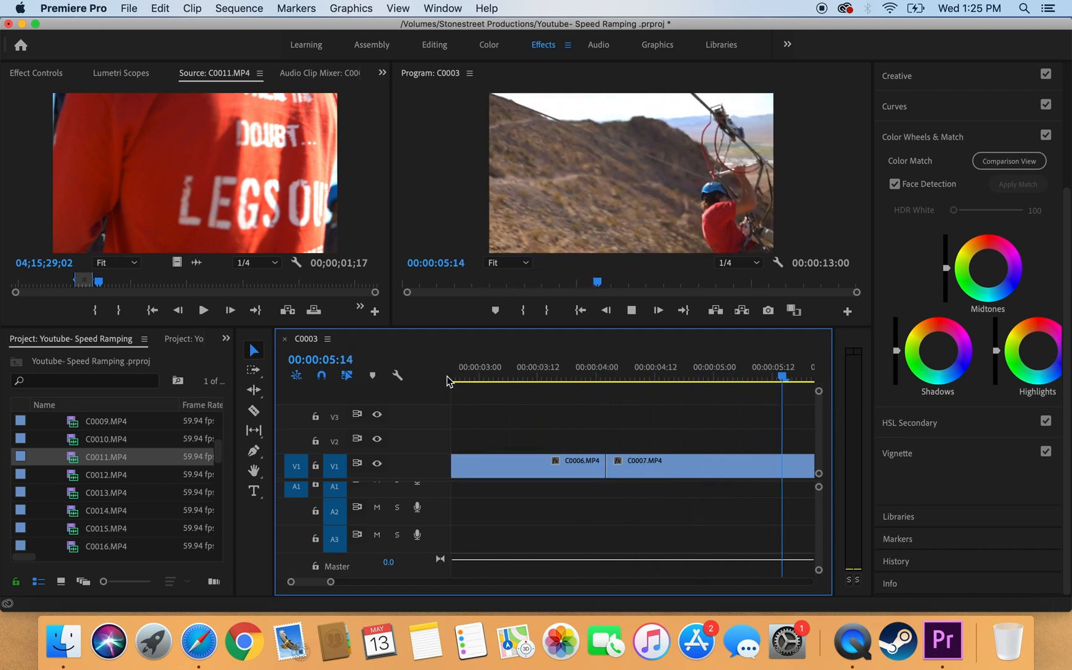
pyautogui.press('space')
pyautogui.scroll(5, 509, 428)
pyautogui.scroll(3, 510, 429)
# Step: Enlarge video track V1 to show keyframe lines and return the playhead to 00:00:00:00
pyautogui.click(462, 378)
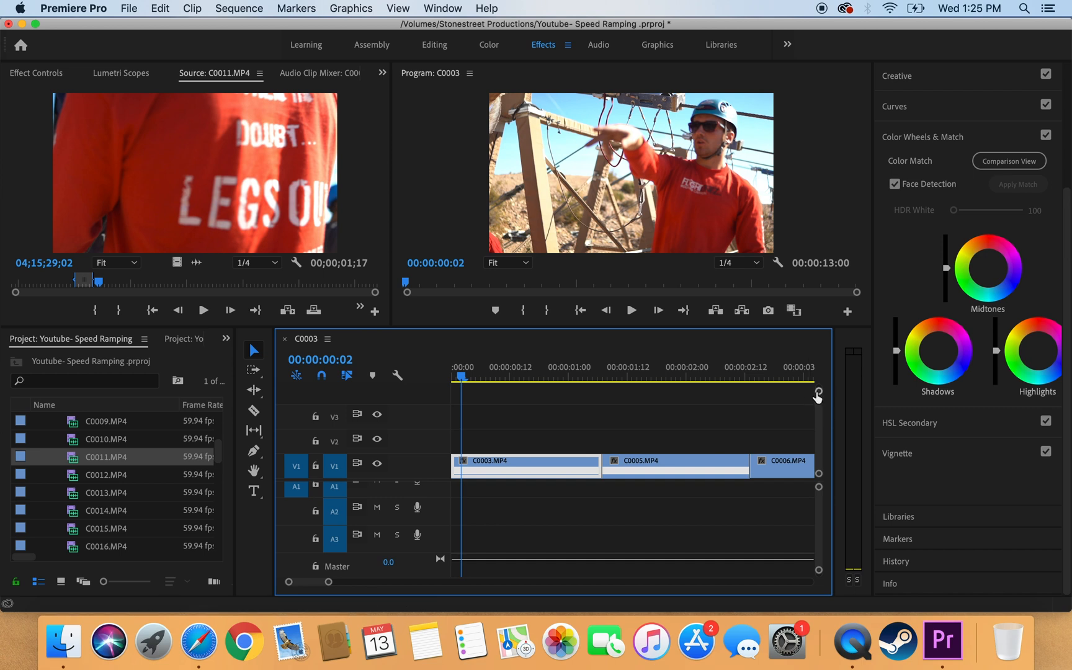
pyautogui.moveTo(819, 391); pyautogui.dragTo(819, 397)
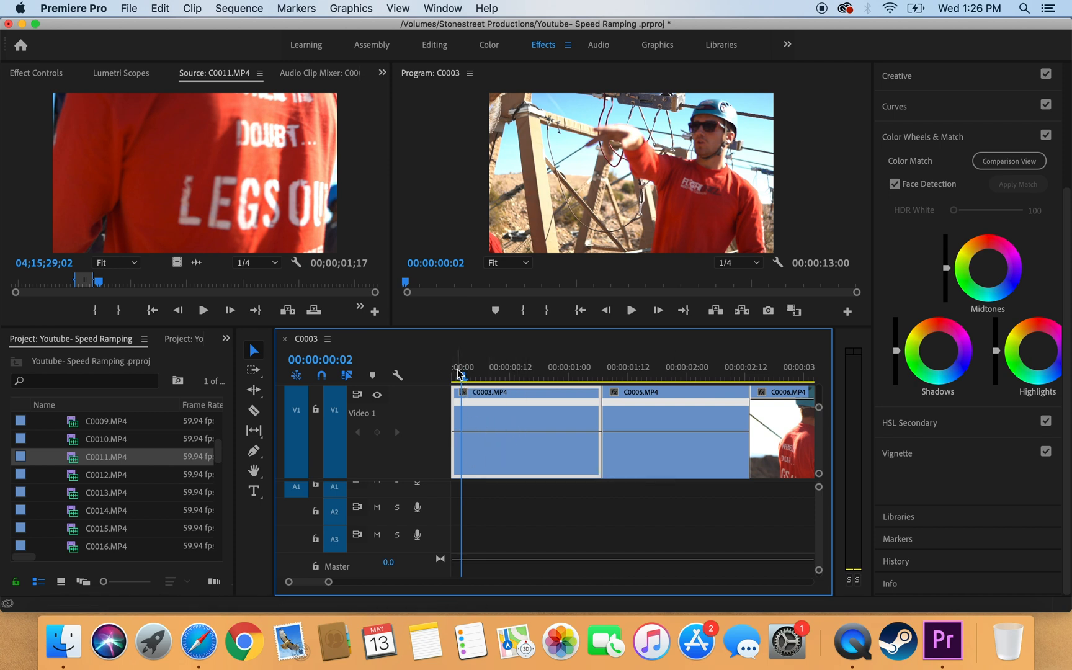
pyautogui.moveTo(461, 375); pyautogui.dragTo(444, 379)
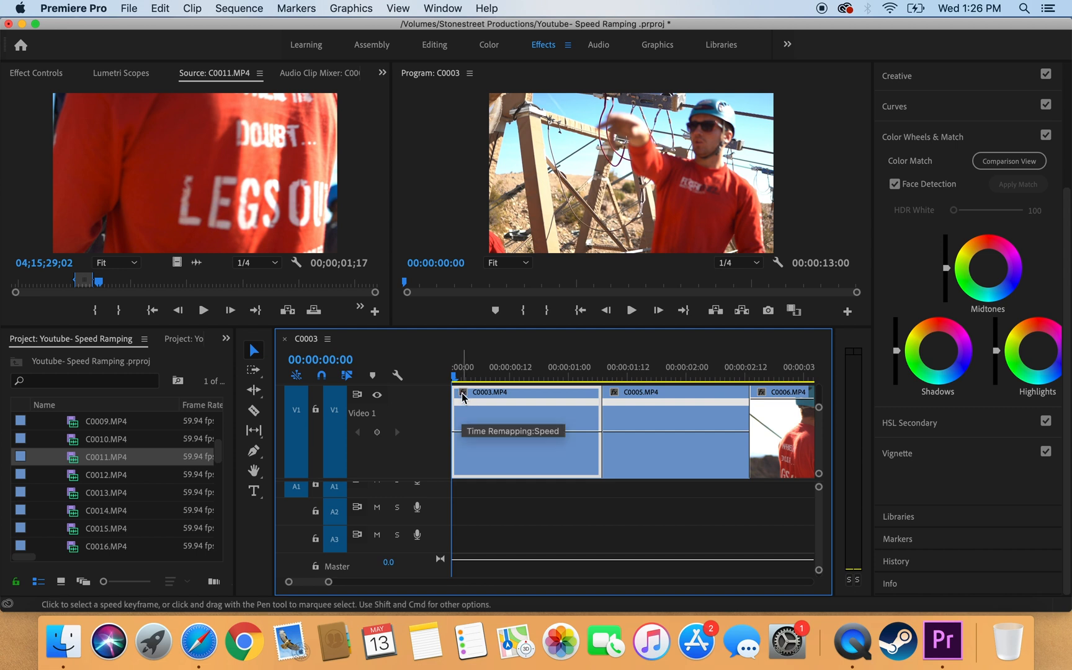
# Step: Set clip C0003's keyframe line to Time Remapping: Speed from its fx badge
pyautogui.click(462, 394)
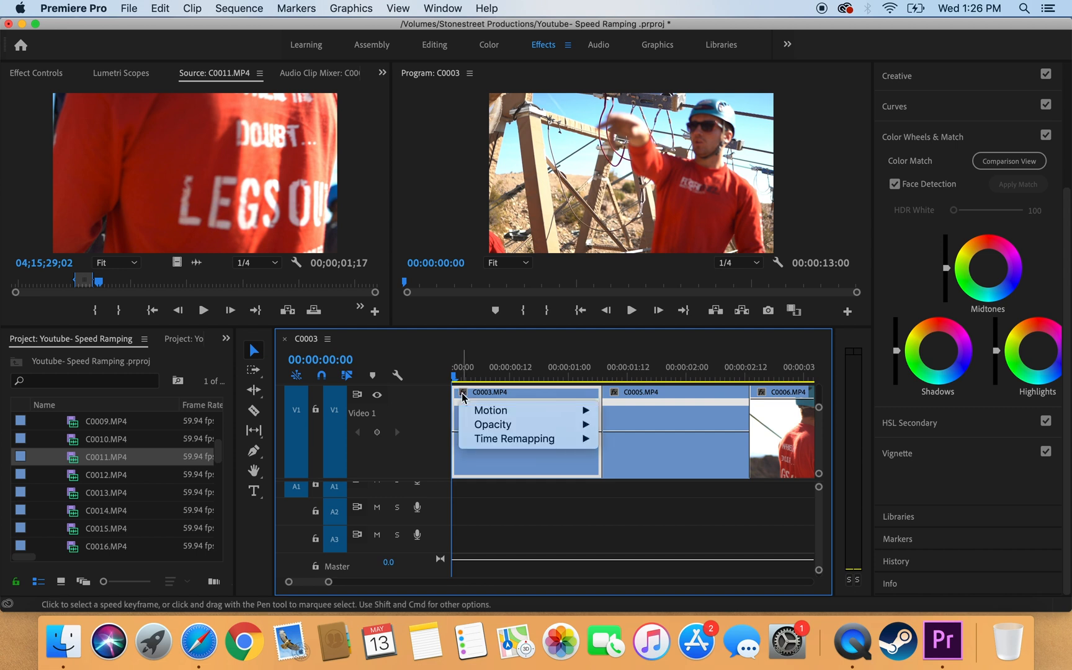
pyautogui.moveTo(482, 425)
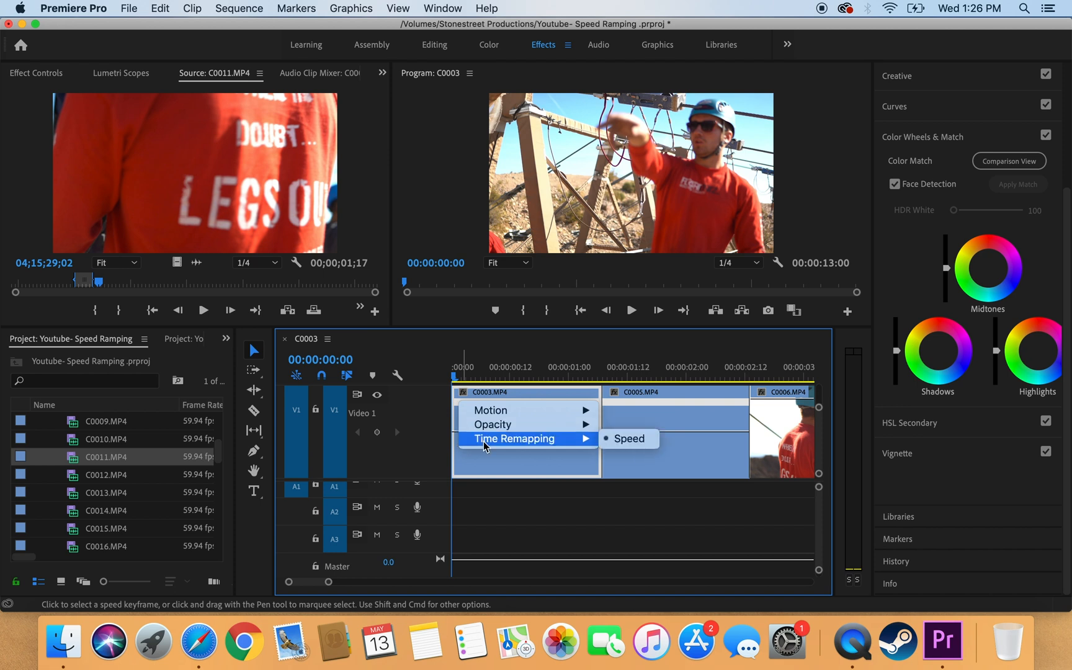
pyautogui.click(630, 439)
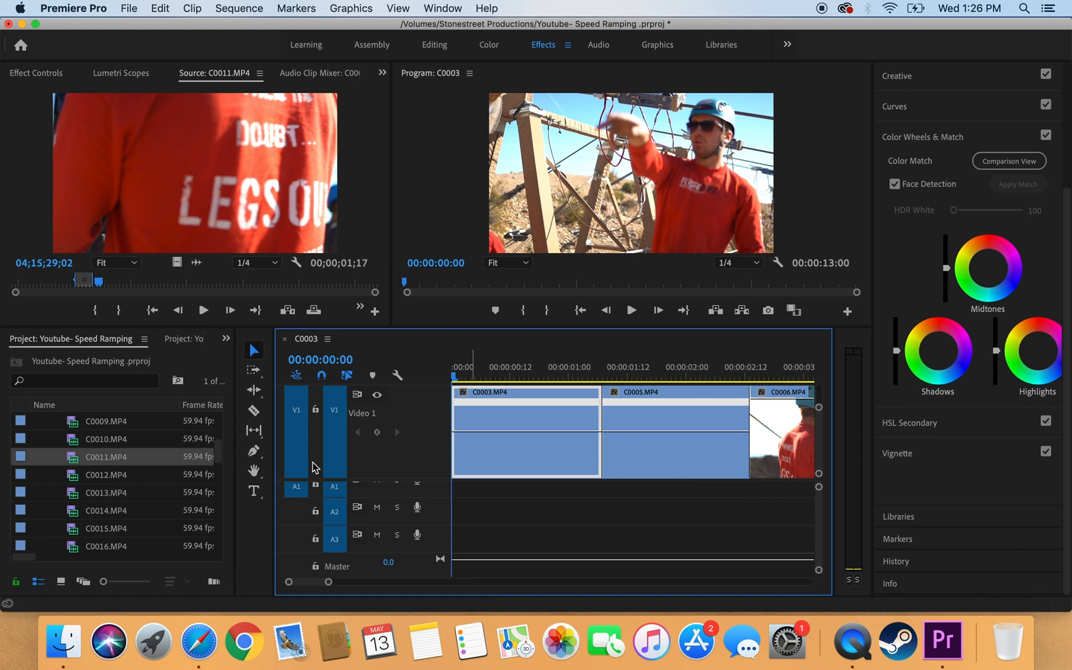
# Step: Add a speed keyframe near one second in C0003 and raise the speed after it to 144%
pyautogui.click(254, 453)
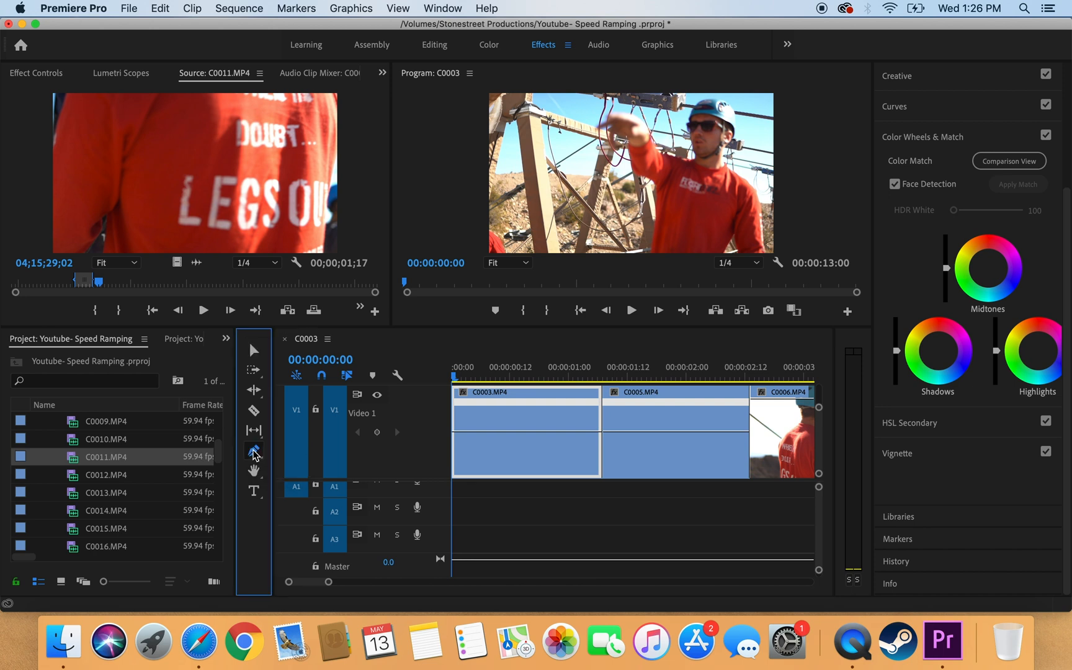
pyautogui.click(578, 432)
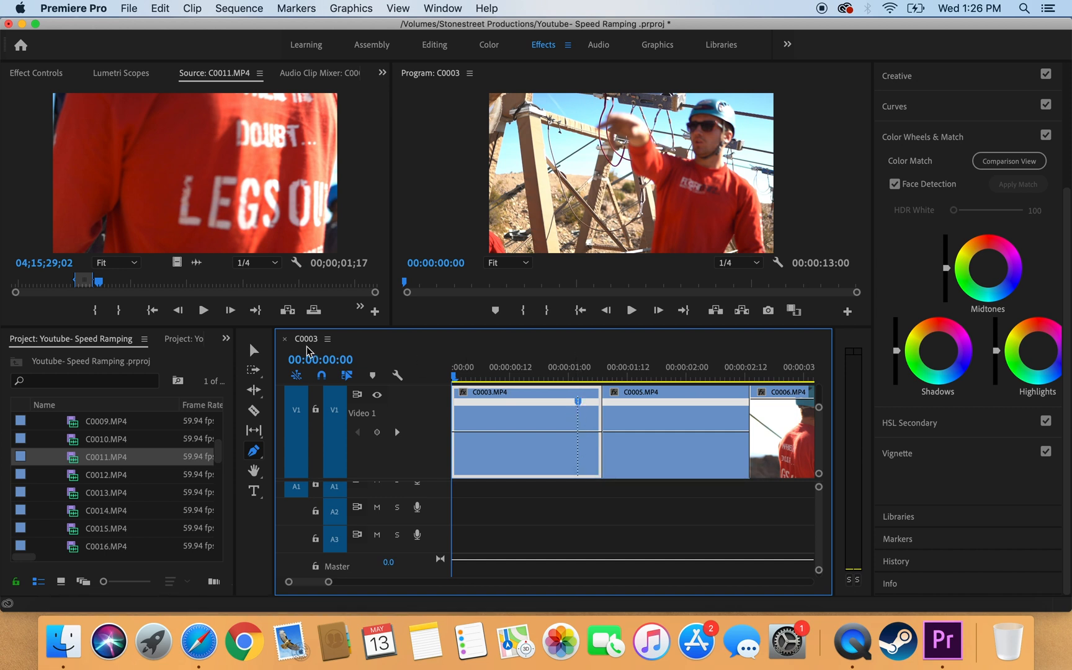
pyautogui.click(254, 352)
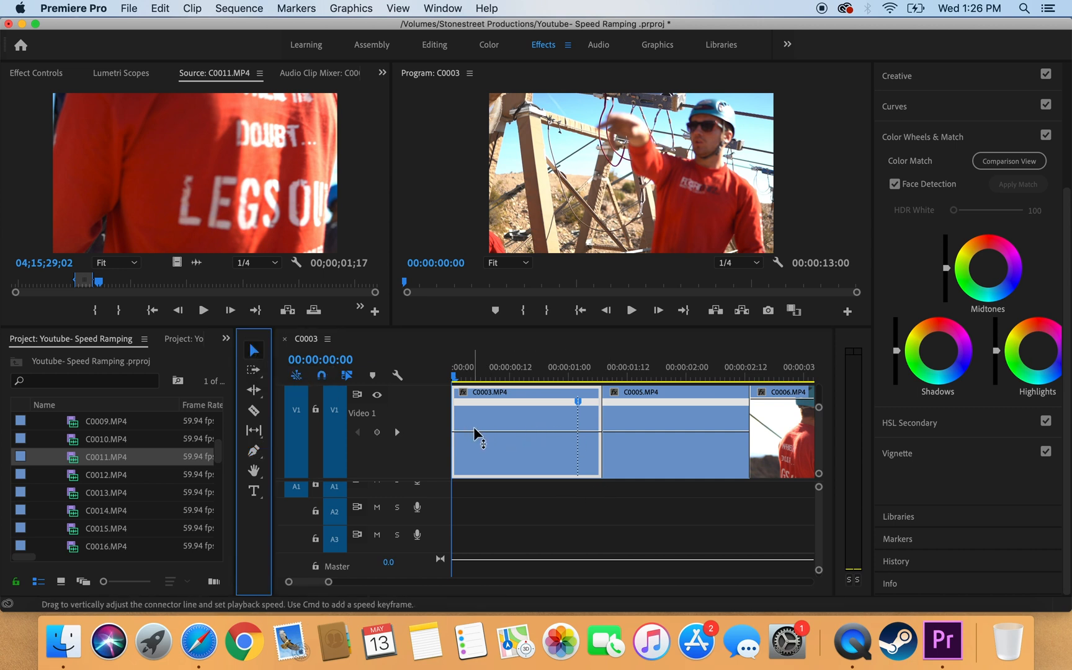
pyautogui.click(586, 431)
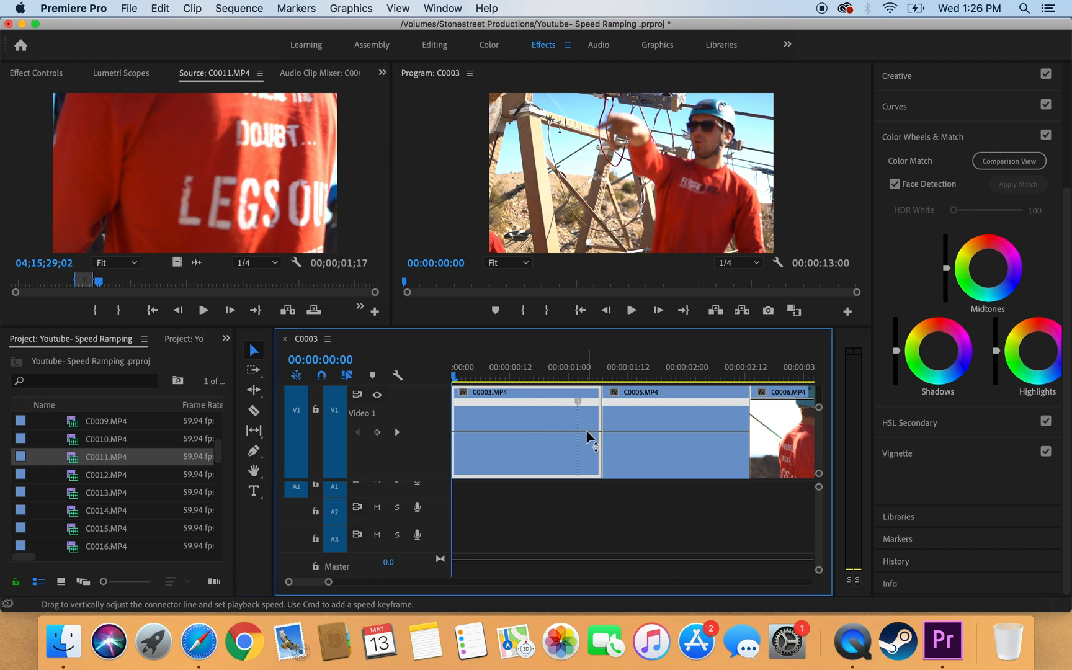
pyautogui.moveTo(586, 430); pyautogui.dragTo(578, 400)
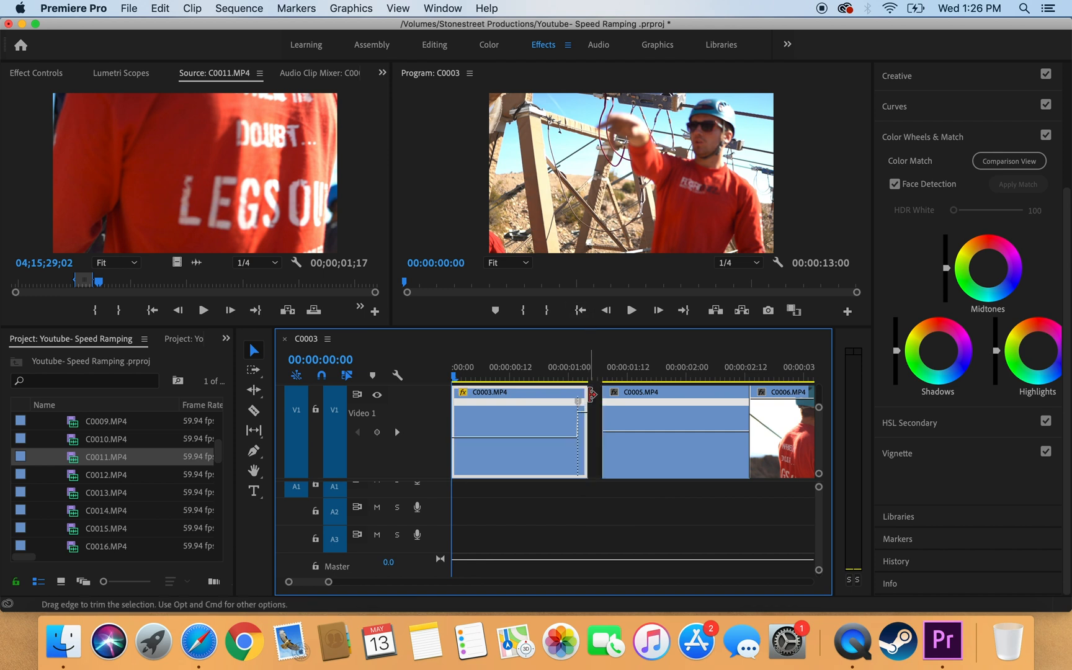
# Step: Extend C0003's end to meet C0005 and preview the speed-up
pyautogui.moveTo(591, 414); pyautogui.dragTo(620, 416)
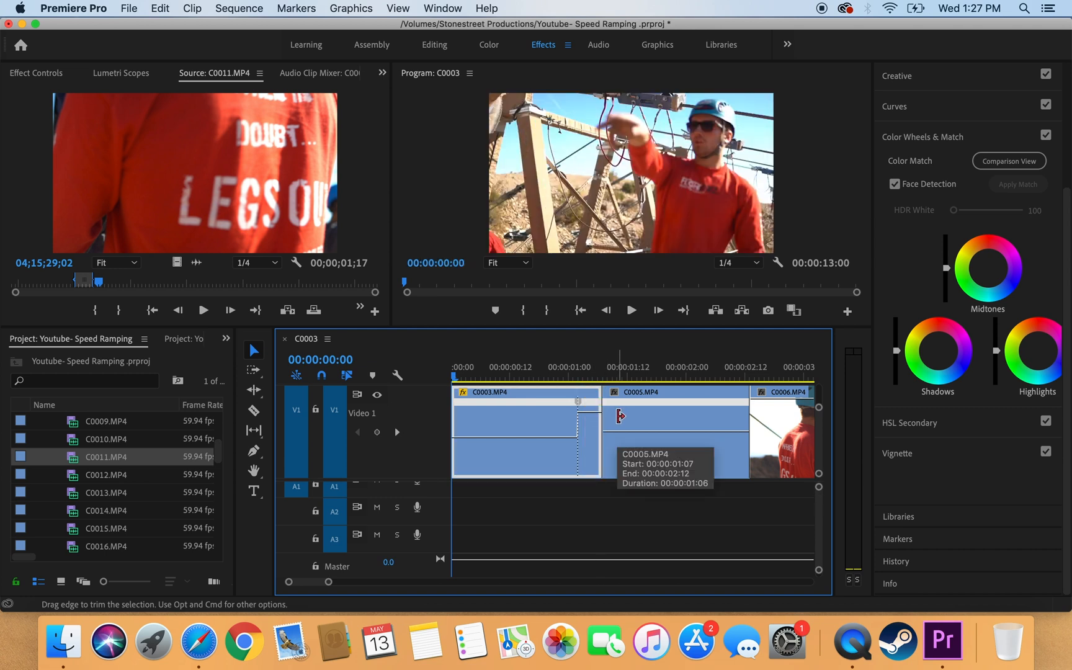
pyautogui.click(521, 371)
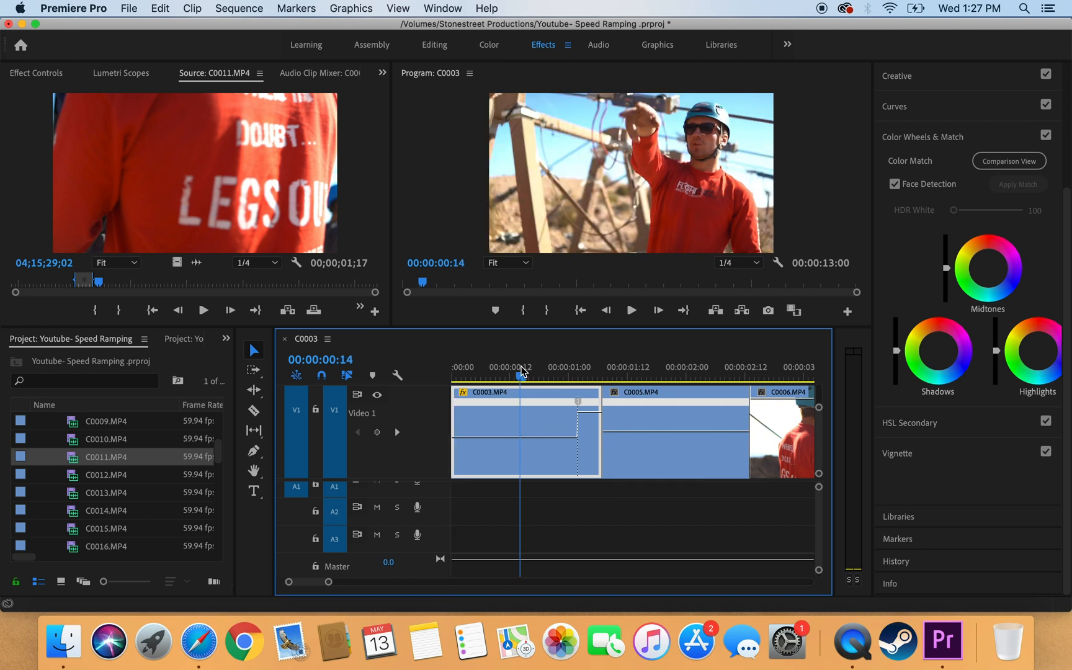
pyautogui.click(490, 372)
pyautogui.press('space')
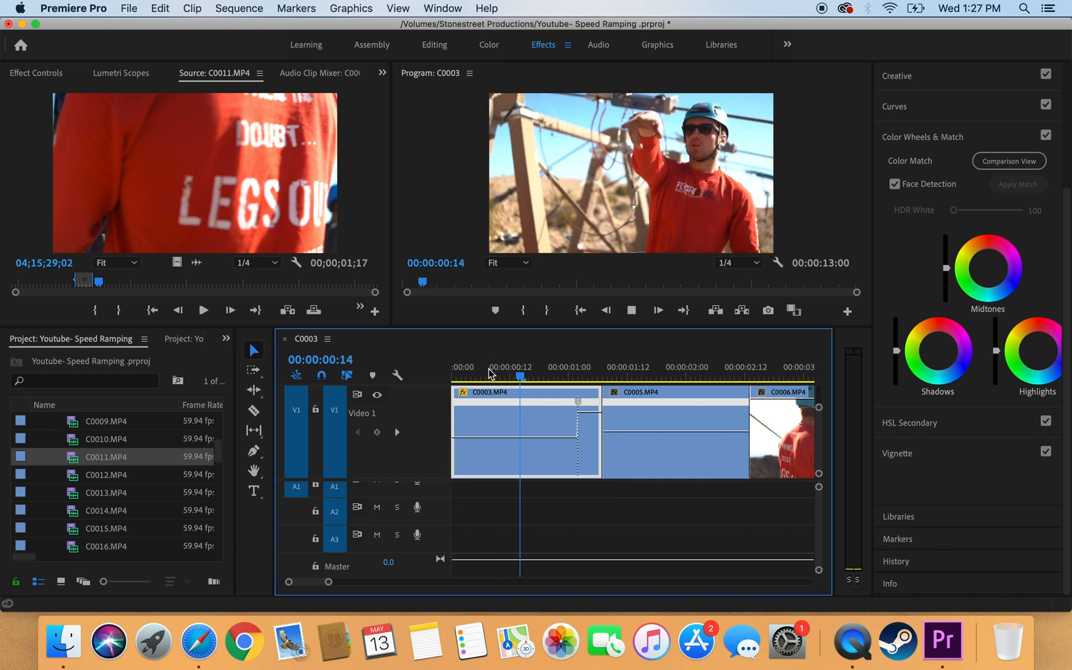
pyautogui.press('space')
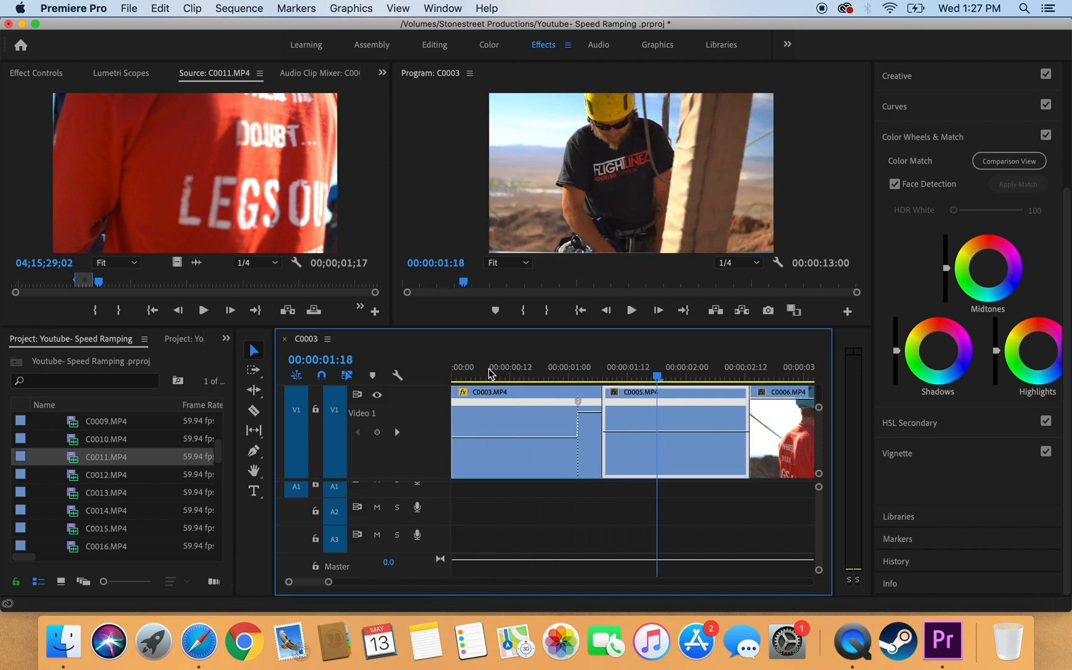
# Step: Split C0003's speed keyframe into a gradual ramp and play it back from the start
pyautogui.click(574, 372)
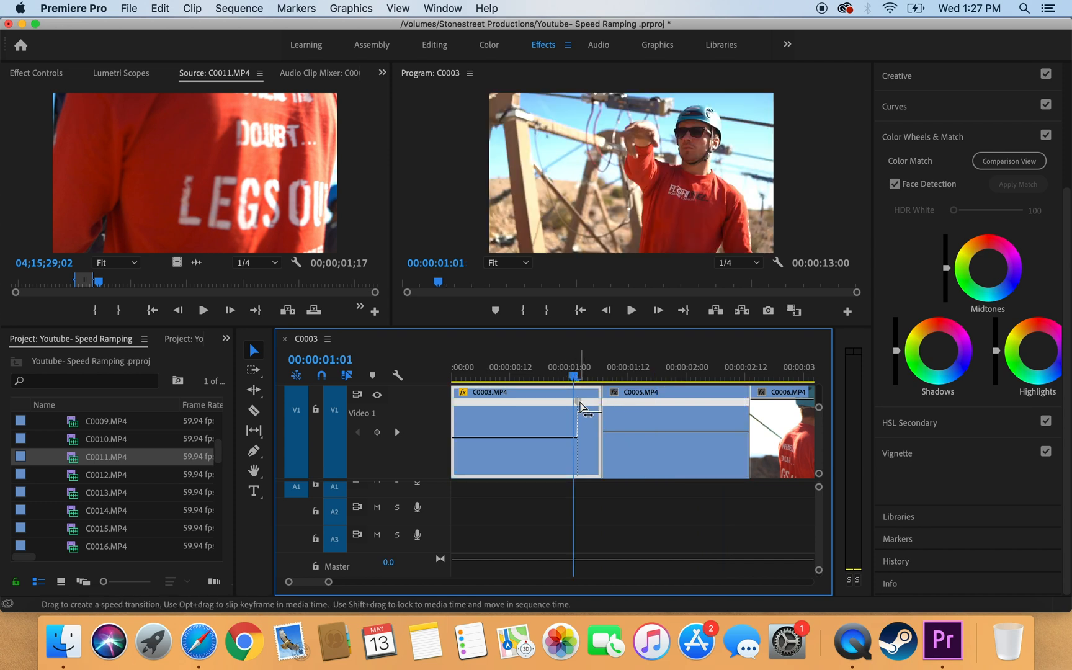
pyautogui.moveTo(581, 408); pyautogui.dragTo(601, 405)
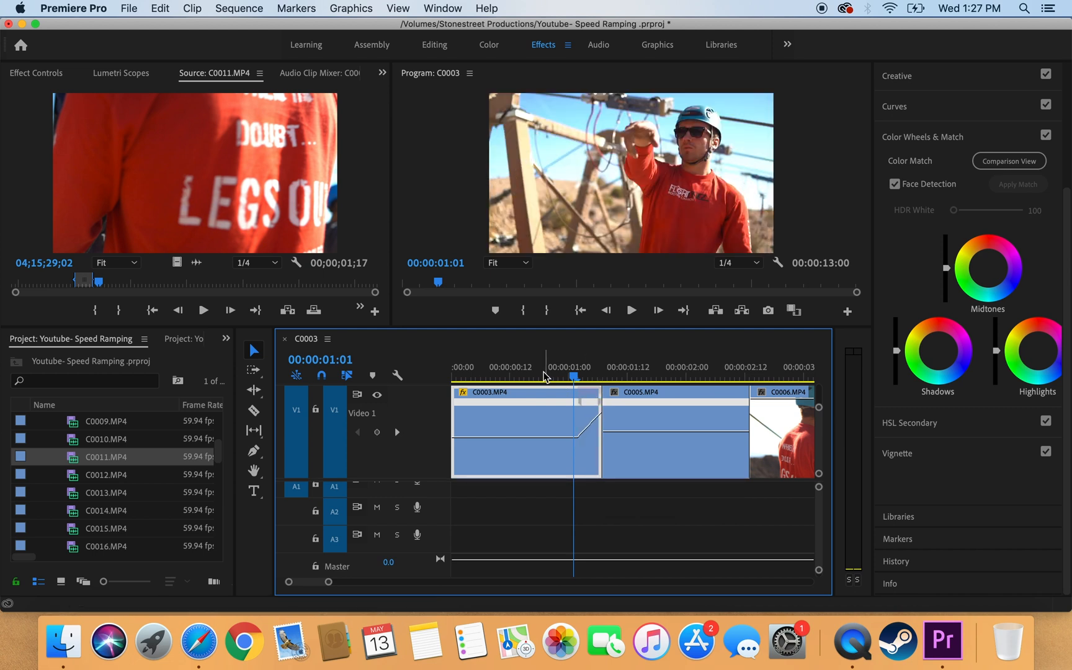
pyautogui.moveTo(544, 377); pyautogui.dragTo(451, 366)
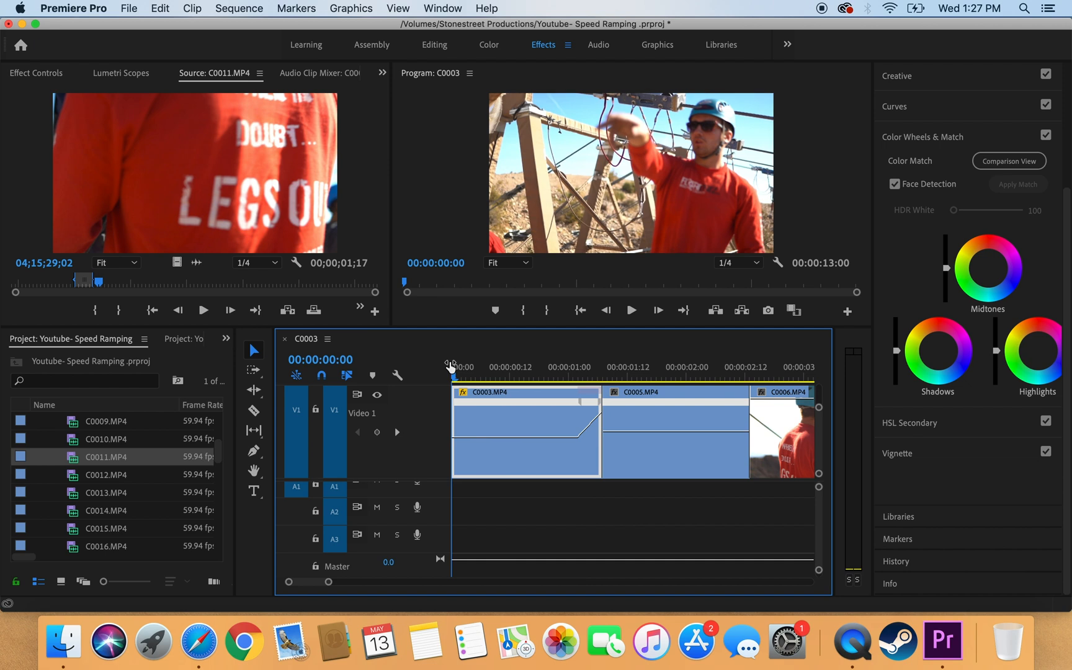
pyautogui.press('space')
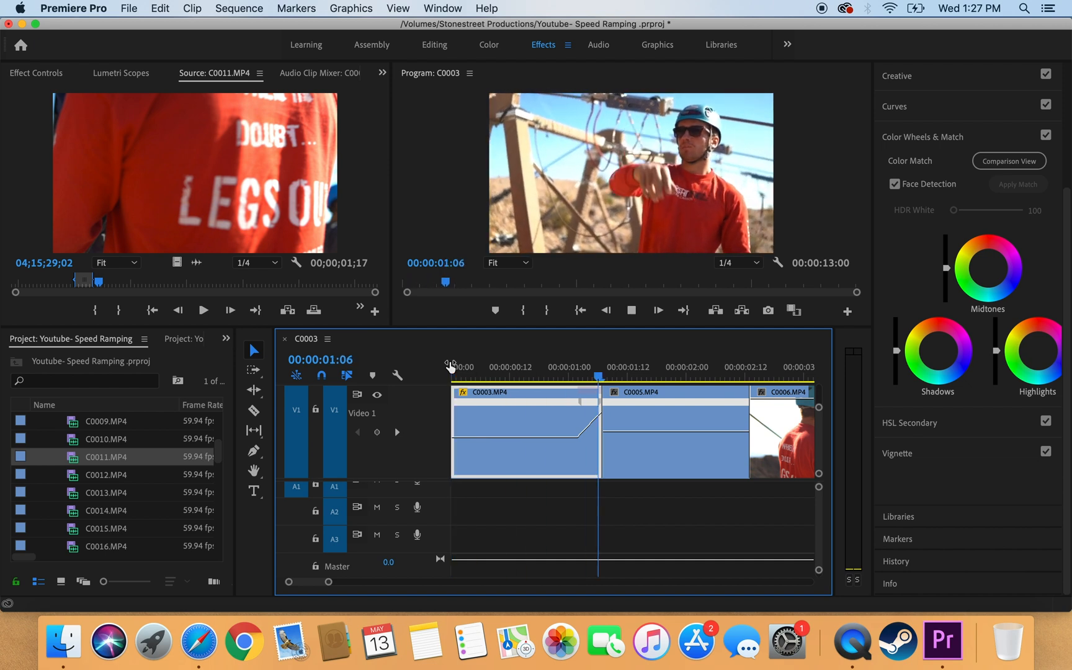
pyautogui.moveTo(451, 366)
pyautogui.mouseDown()
pyautogui.moveTo(636, 378)
pyautogui.moveTo(451, 384)
pyautogui.mouseUp()
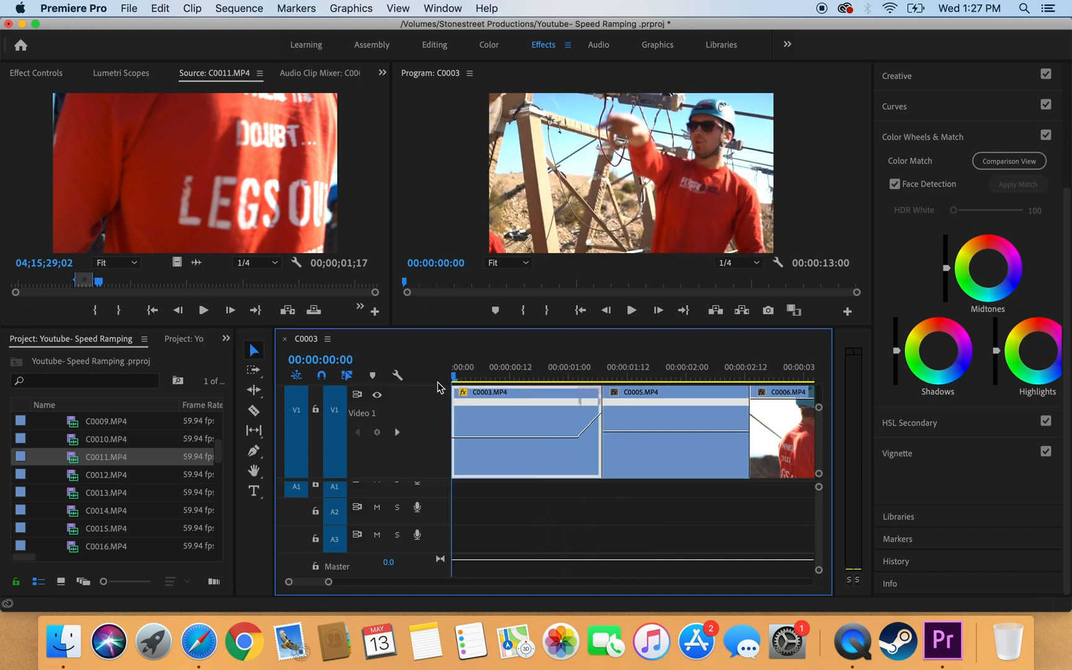
# Step: Widen C0003's speed ramp, curve it into an eased S-curve, and play it back
pyautogui.click(490, 379)
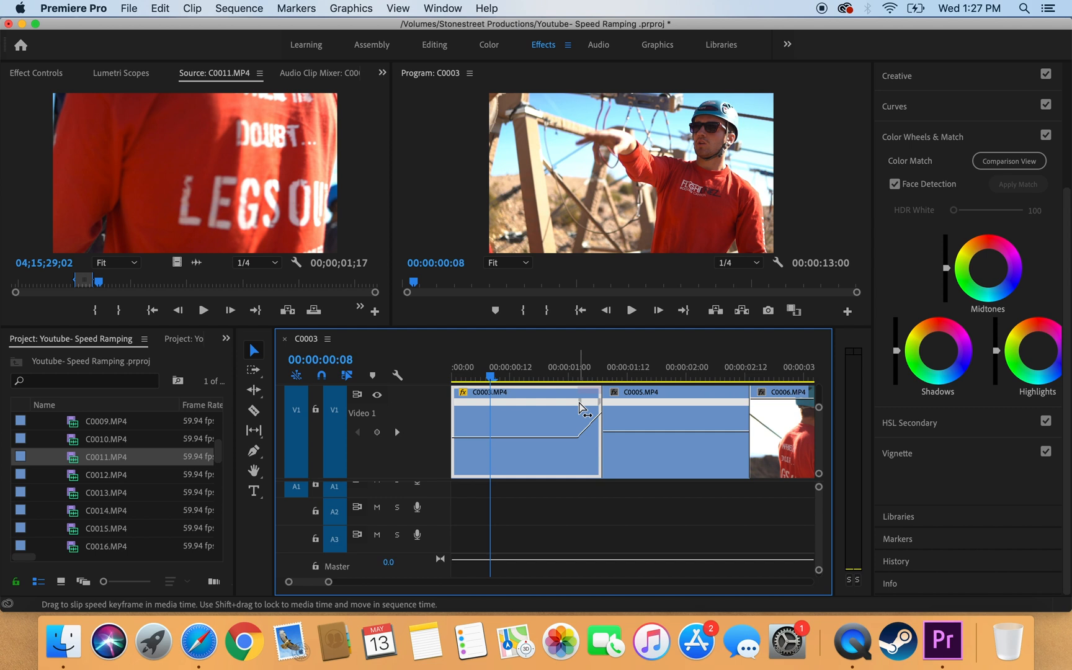
pyautogui.moveTo(582, 409); pyautogui.dragTo(594, 419)
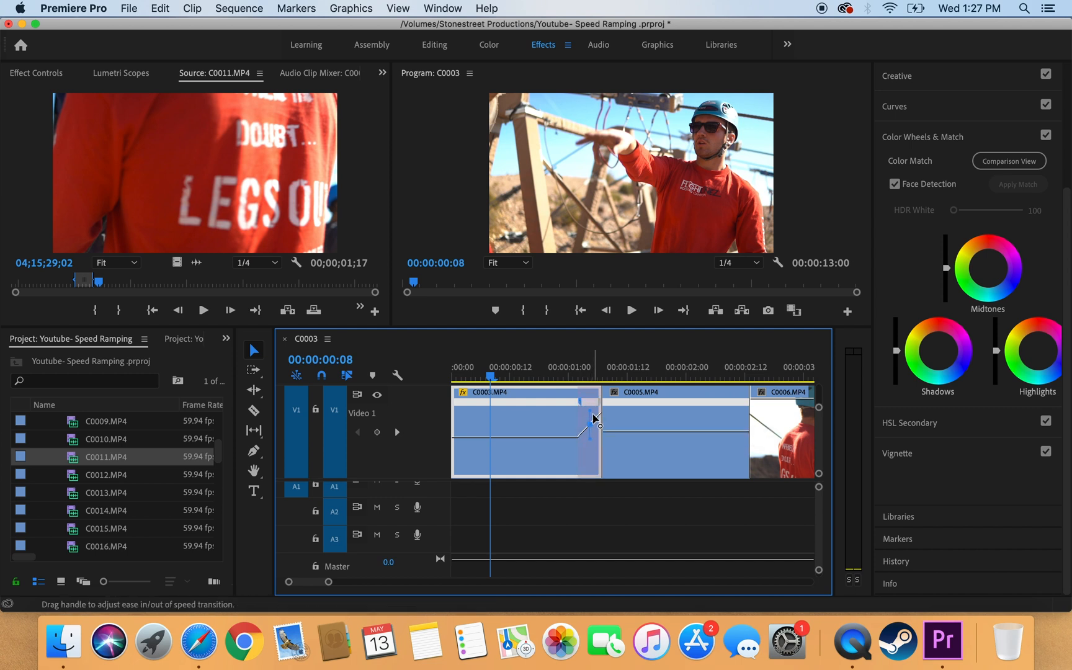
pyautogui.moveTo(591, 410); pyautogui.dragTo(693, 406)
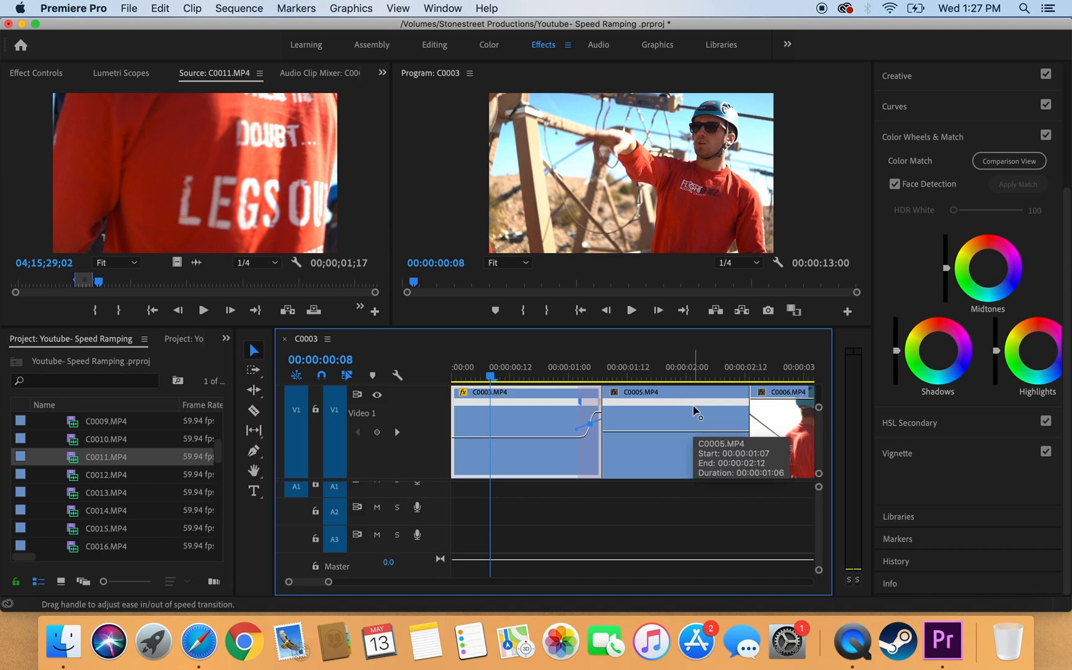
pyautogui.click(466, 376)
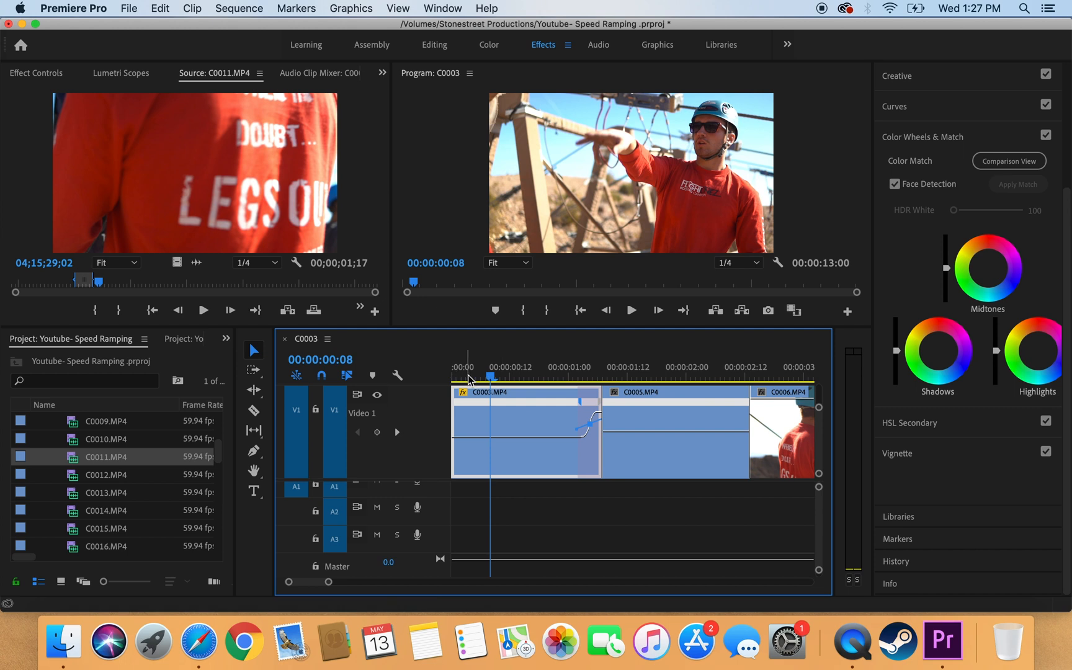
pyautogui.press('space')
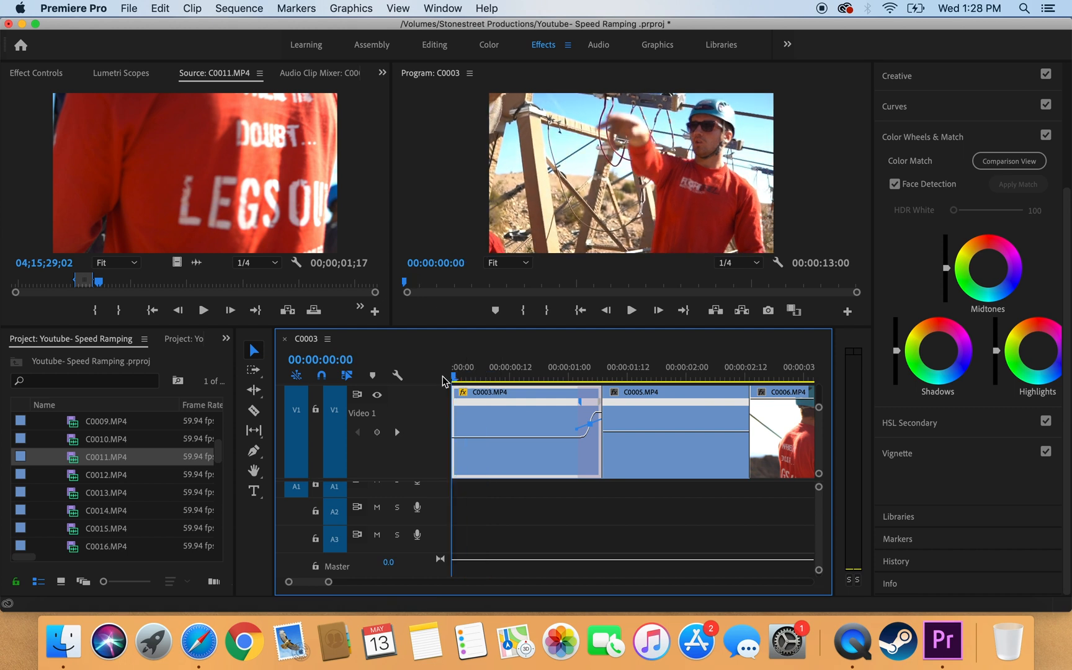
pyautogui.press('space')
pyautogui.moveTo(472, 377)
pyautogui.mouseDown()
pyautogui.moveTo(690, 370)
pyautogui.moveTo(454, 375)
pyautogui.mouseUp()
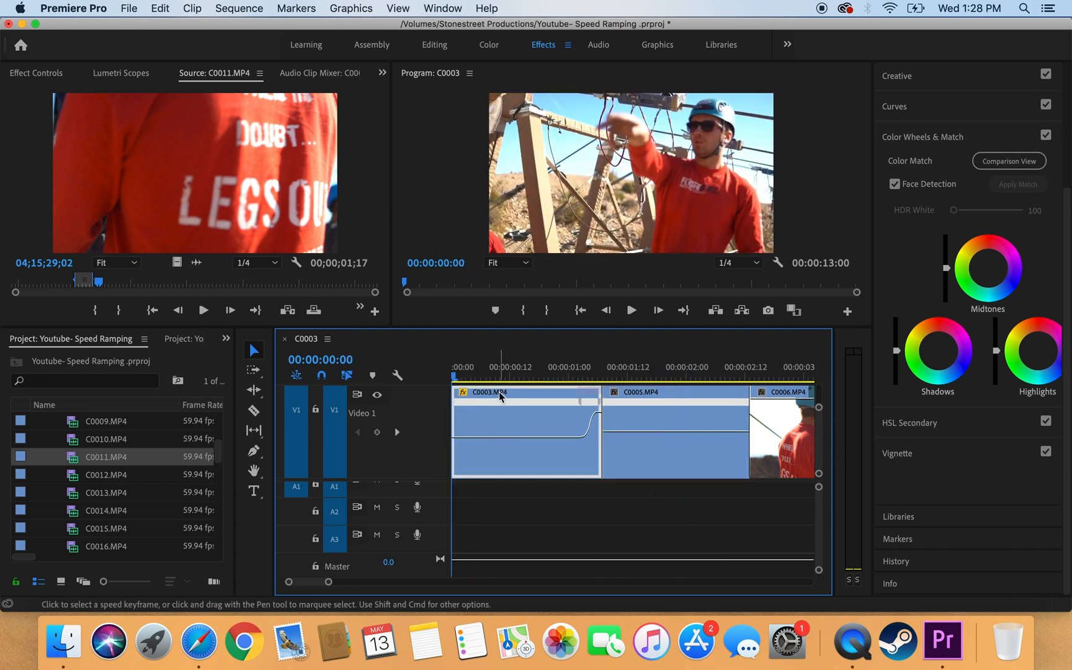
# Step: Show Time Remapping: Speed on clip C0005's keyframe line
pyautogui.click(487, 376)
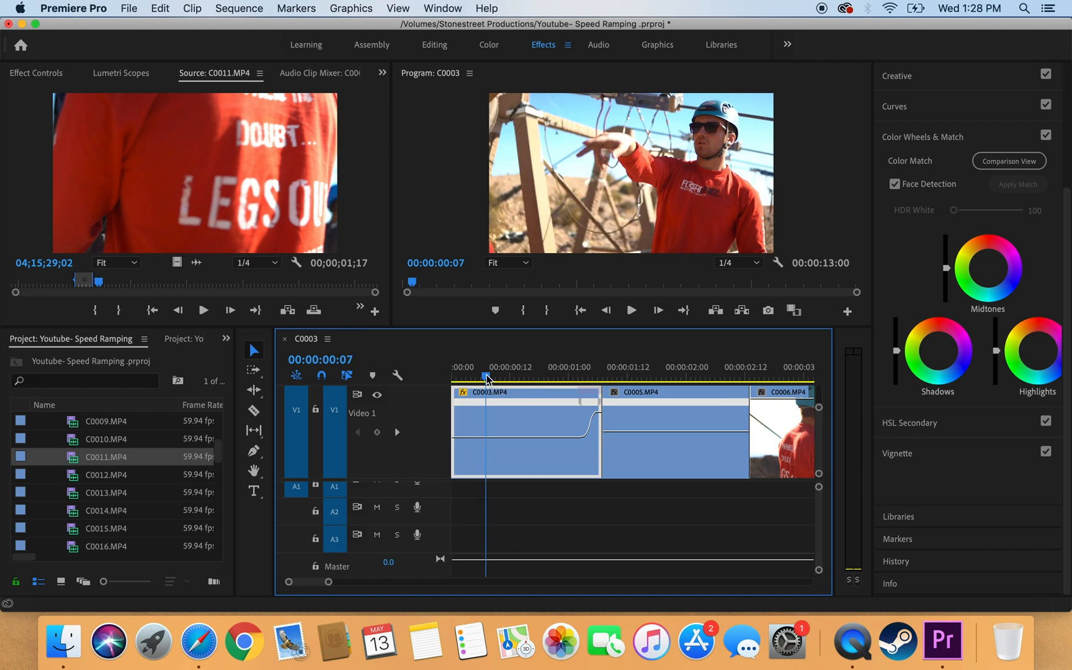
pyautogui.click(614, 395)
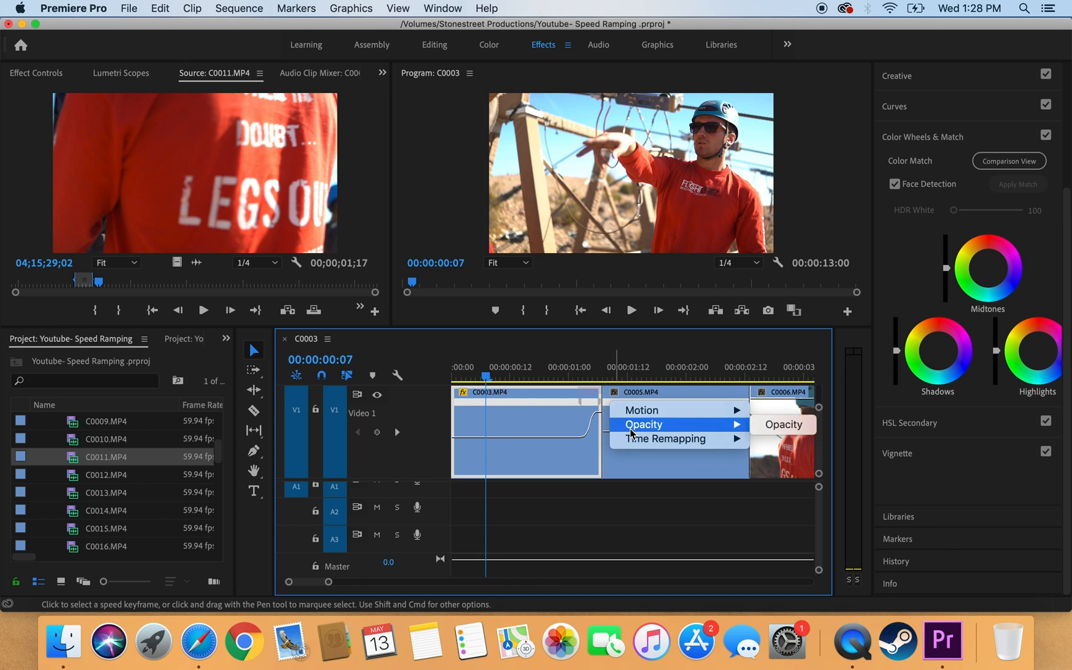
pyautogui.moveTo(631, 441)
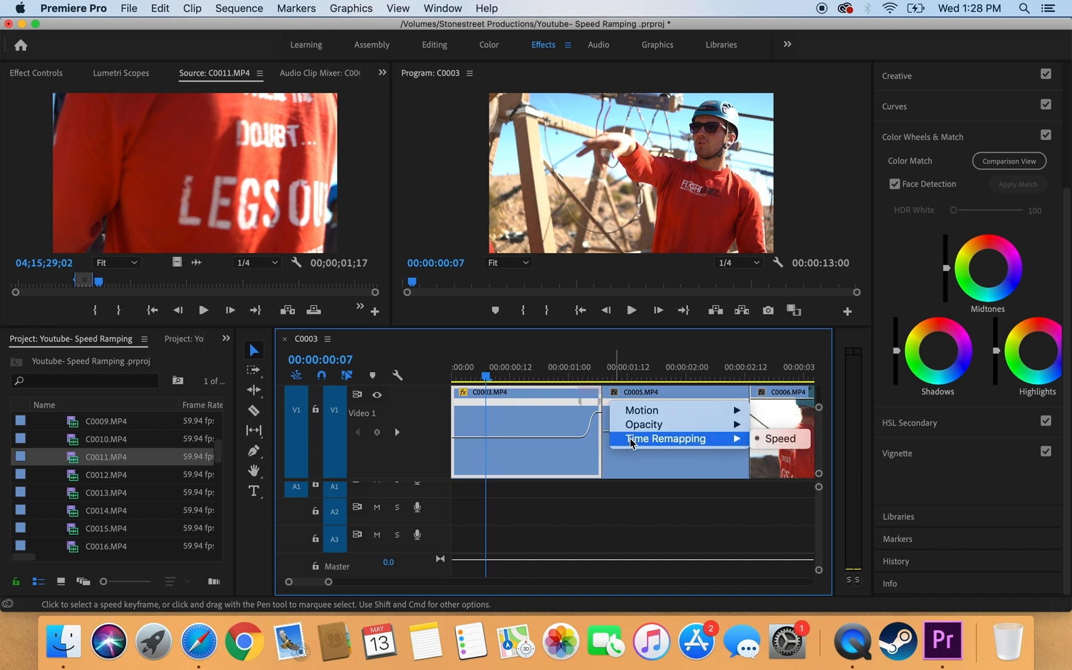
pyautogui.click(776, 440)
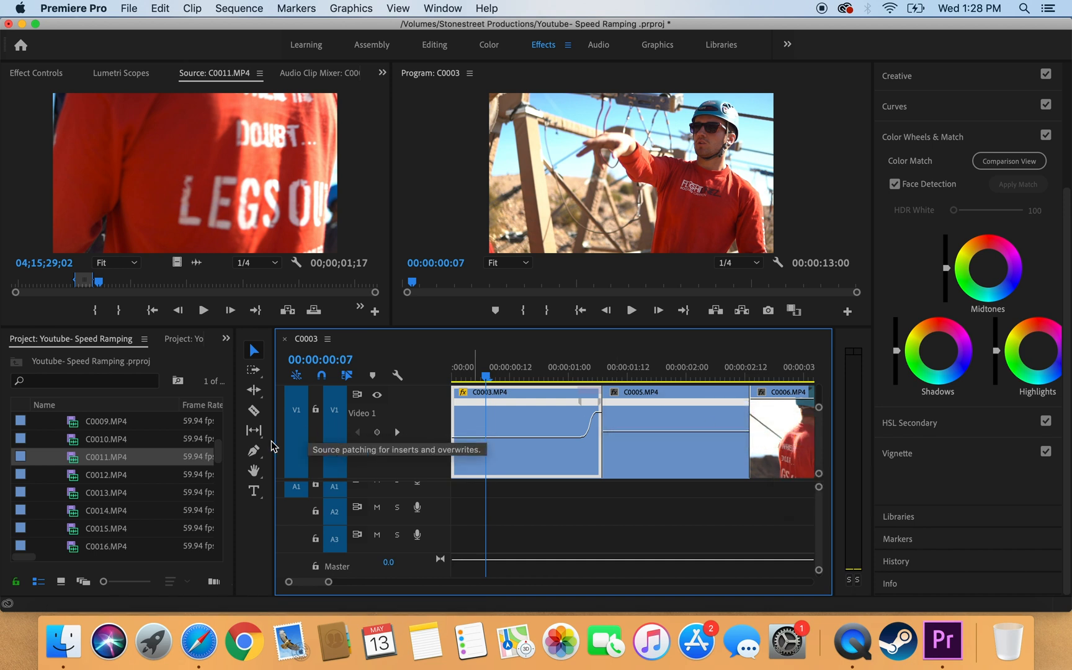
# Step: Add a speed keyframe near C0005's start with the Pen tool
pyautogui.click(254, 451)
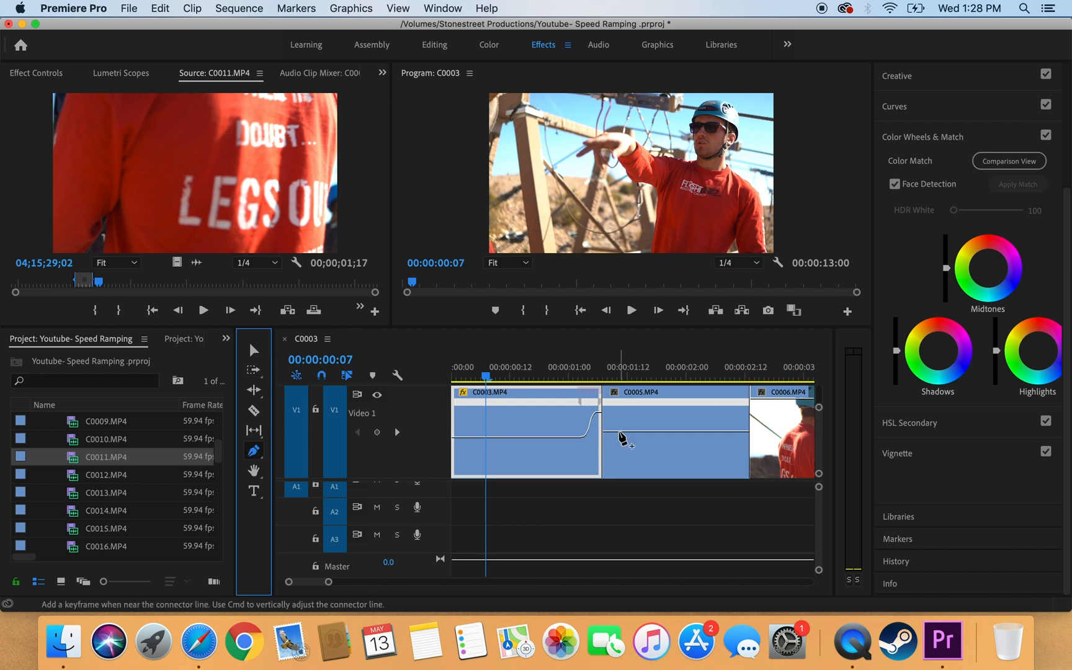
pyautogui.click(618, 430)
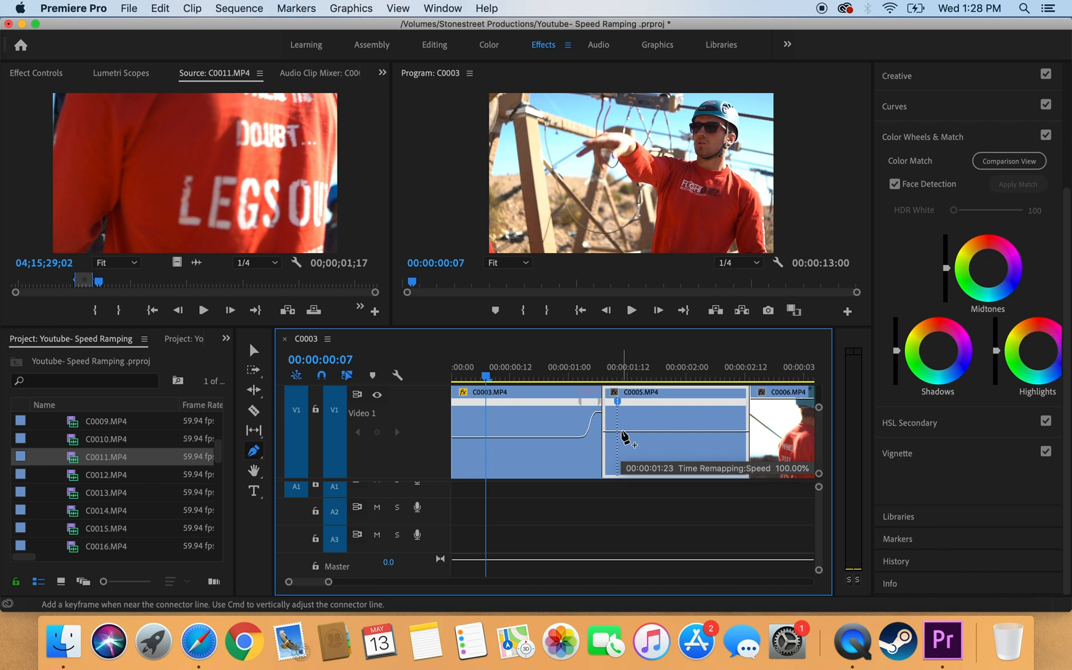
pyautogui.click(252, 351)
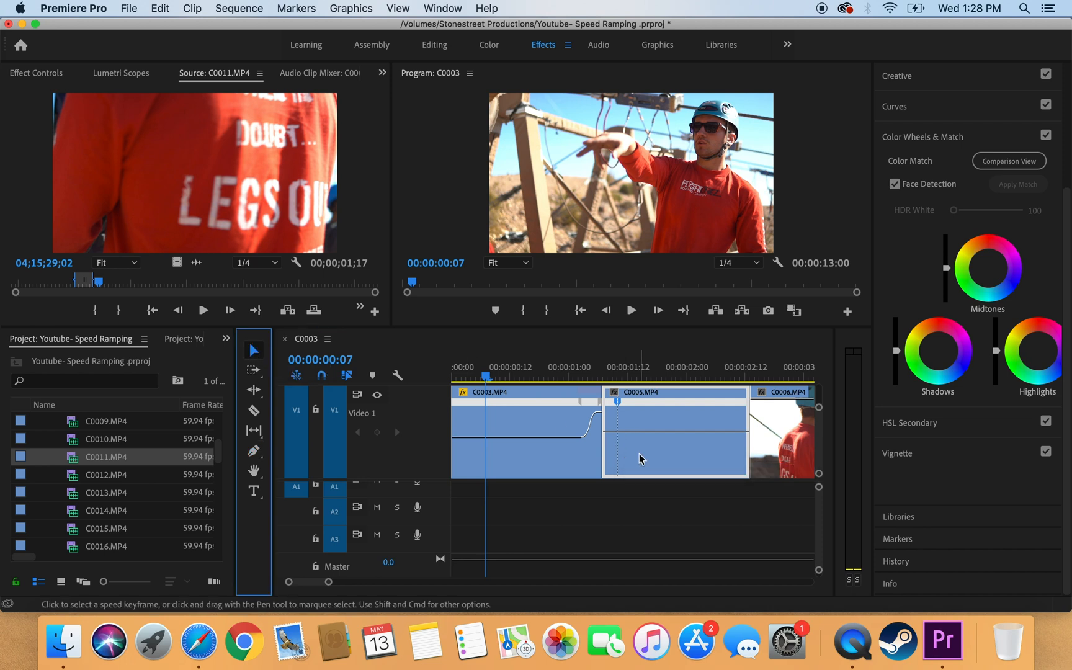
# Step: Raise C0005's opening to 175.5%, ease it down to normal, and extend it to C0006
pyautogui.moveTo(610, 432); pyautogui.dragTo(611, 323)
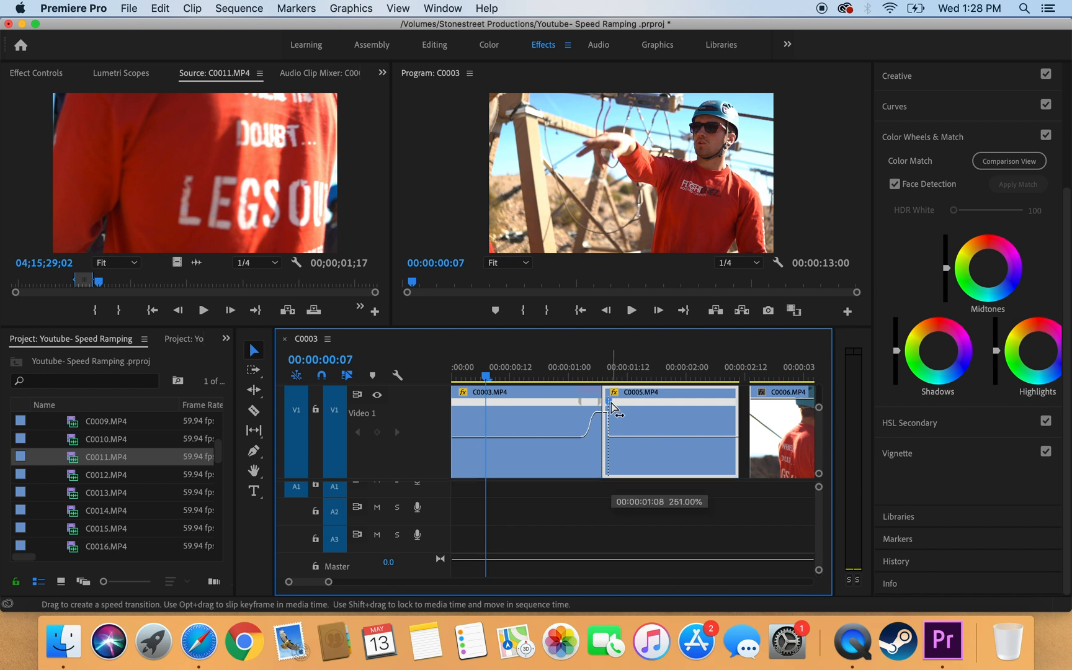
pyautogui.moveTo(615, 404)
pyautogui.mouseDown()
pyautogui.moveTo(636, 408)
pyautogui.moveTo(608, 404)
pyautogui.mouseUp()
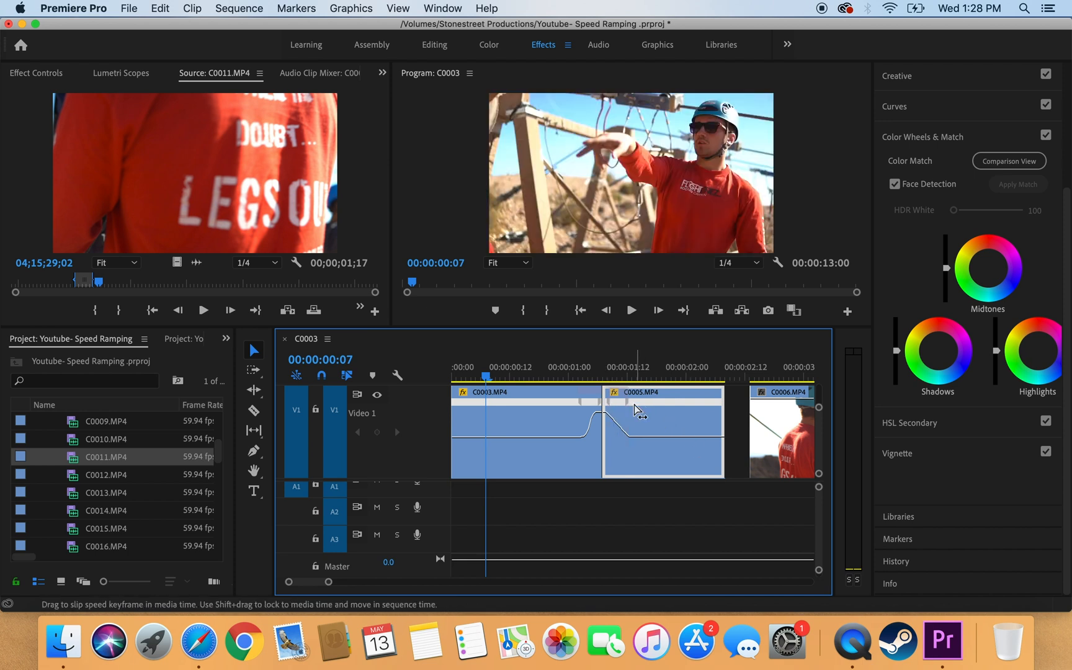
pyautogui.click(626, 406)
pyautogui.moveTo(617, 411); pyautogui.dragTo(532, 410)
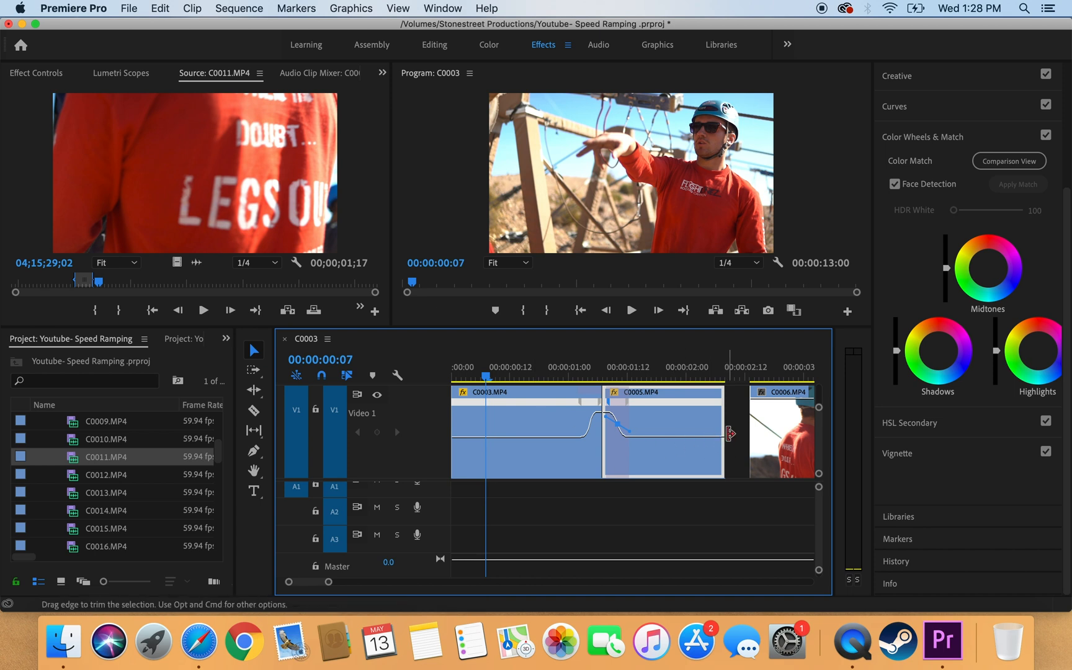
pyautogui.moveTo(724, 437); pyautogui.dragTo(767, 438)
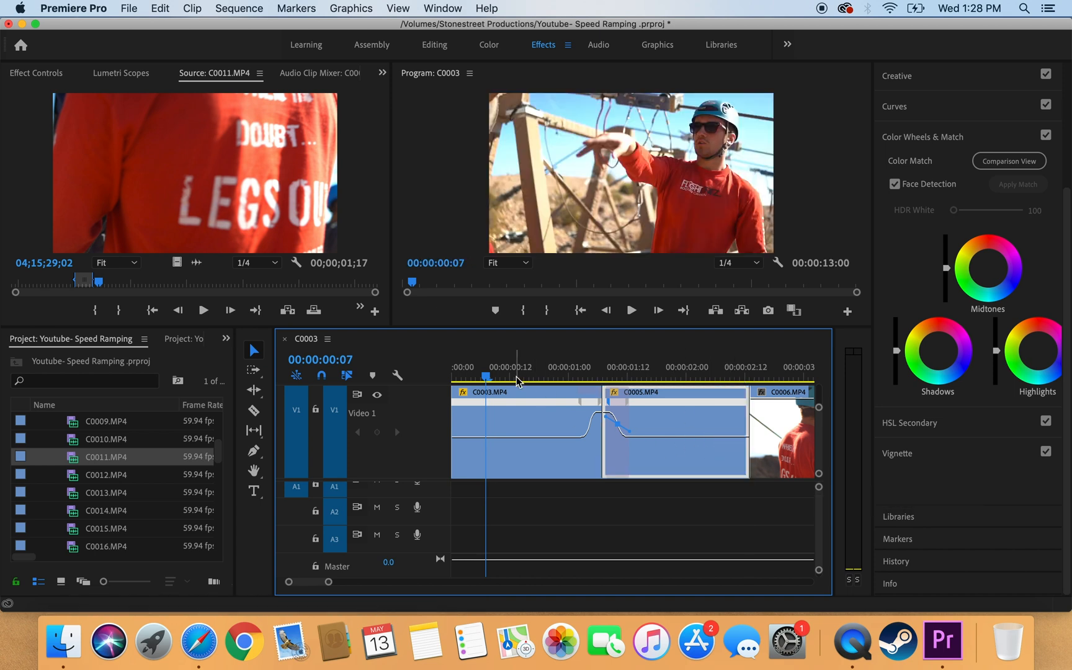
pyautogui.moveTo(459, 372); pyautogui.dragTo(441, 376)
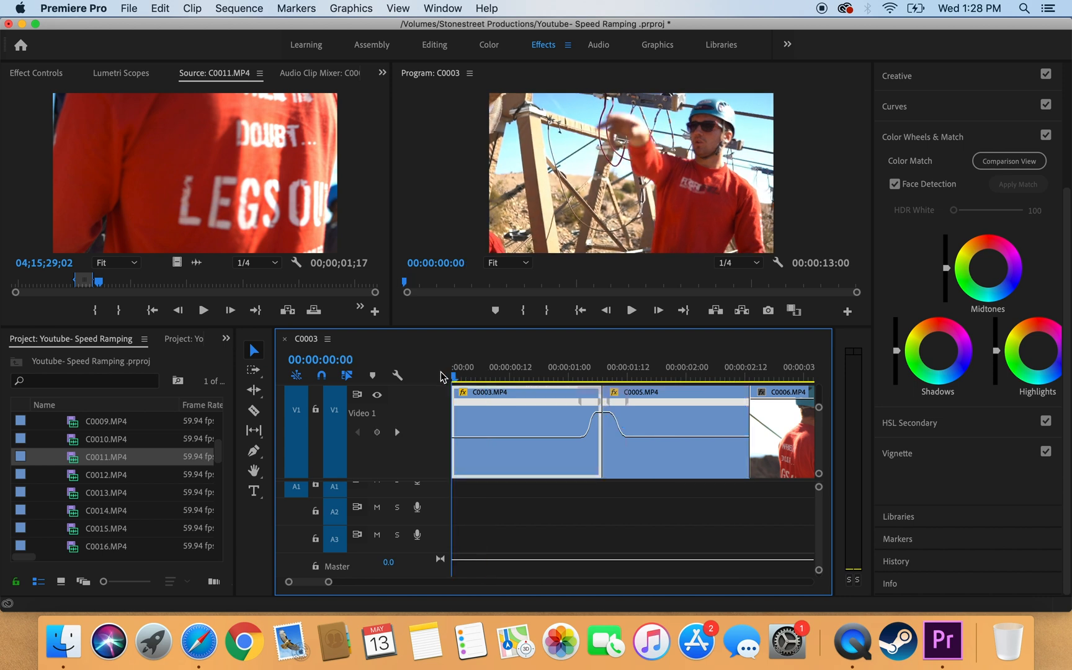
pyautogui.press('space')
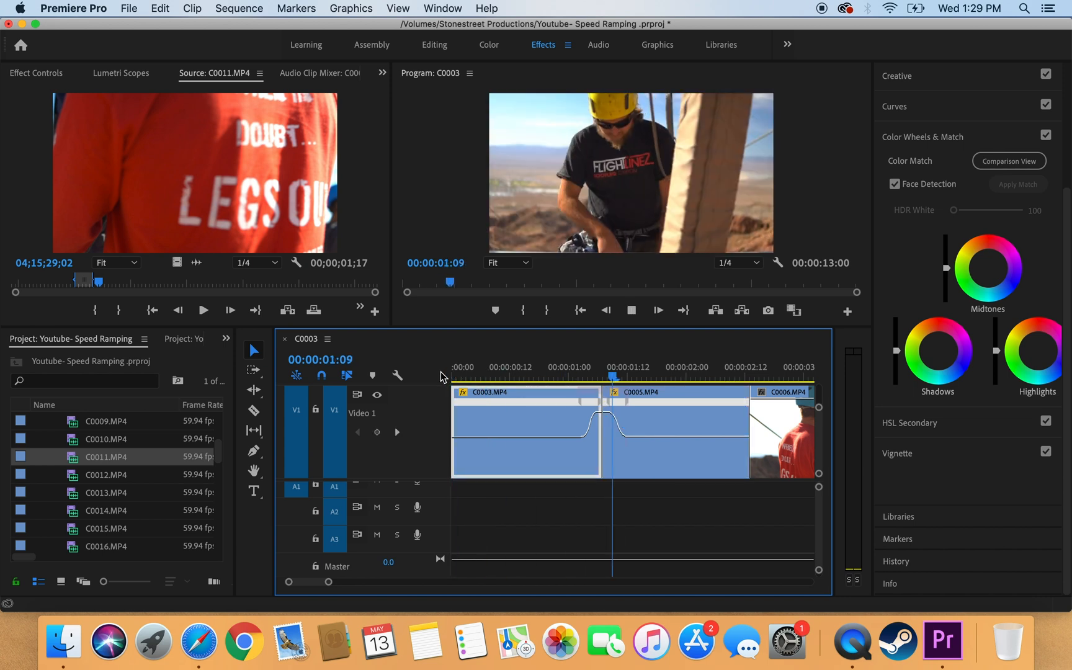
pyautogui.press('space')
pyautogui.moveTo(576, 376); pyautogui.dragTo(417, 370)
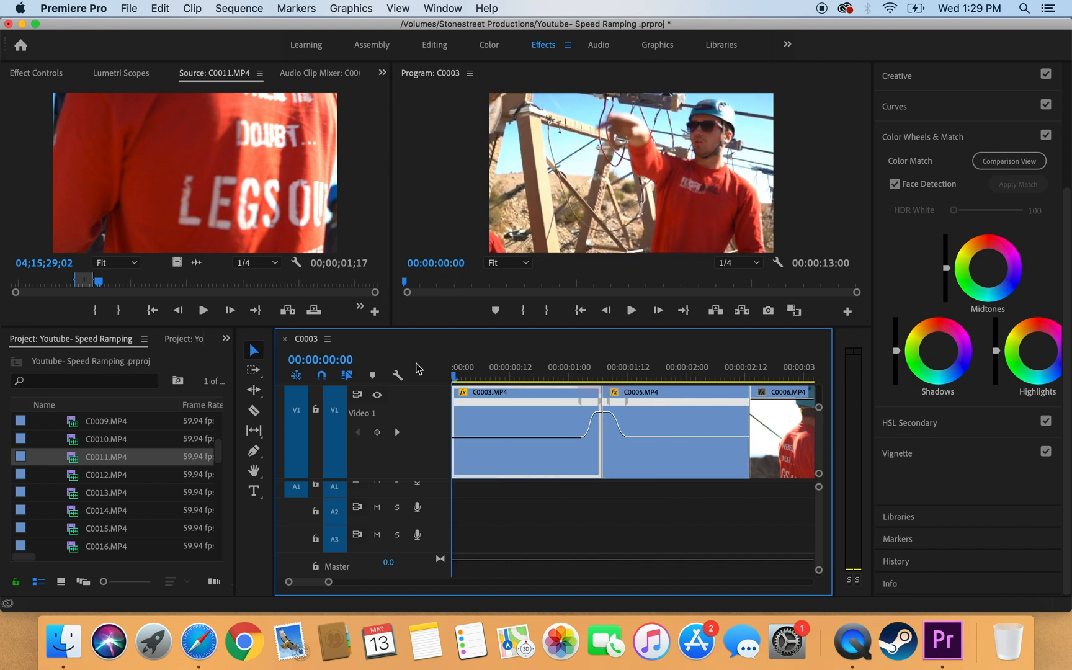
pyautogui.press('space')
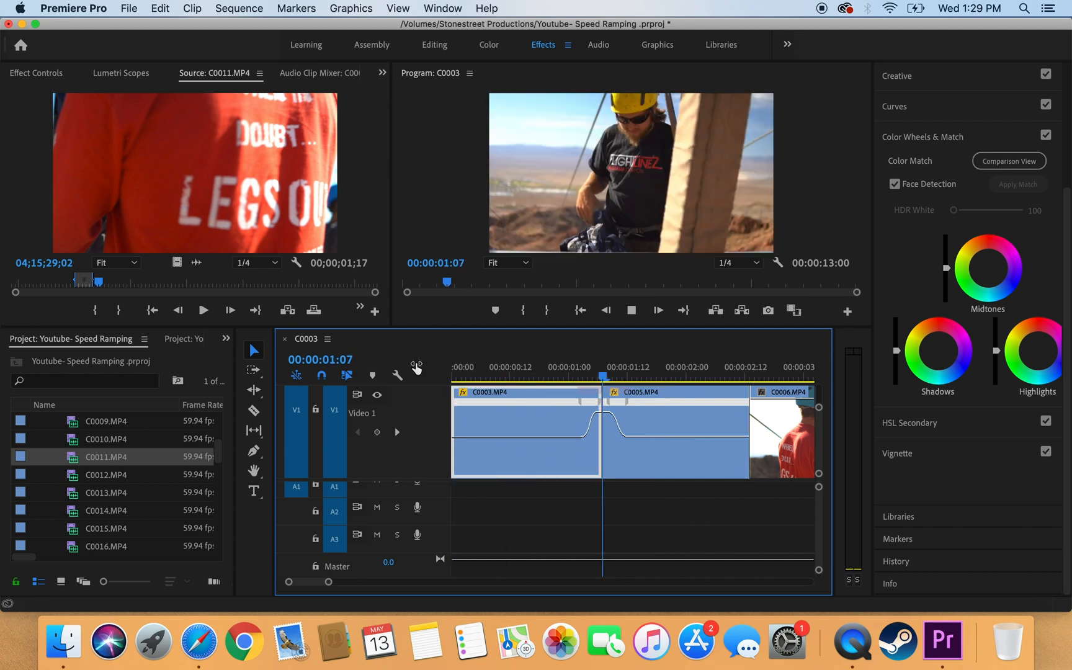
pyautogui.press('space')
pyautogui.moveTo(469, 375); pyautogui.dragTo(636, 379)
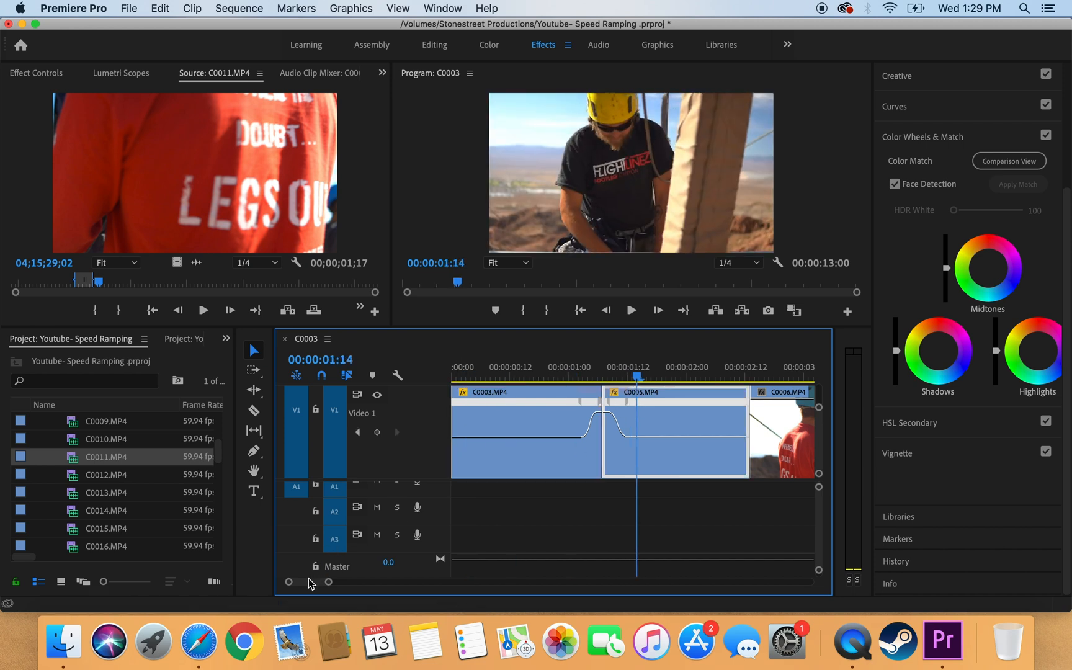
# Step: Add a speed keyframe near C0005's end with the Pen tool
pyautogui.hscroll(5, 308, 583)
pyautogui.hscroll(-3, 308, 584)
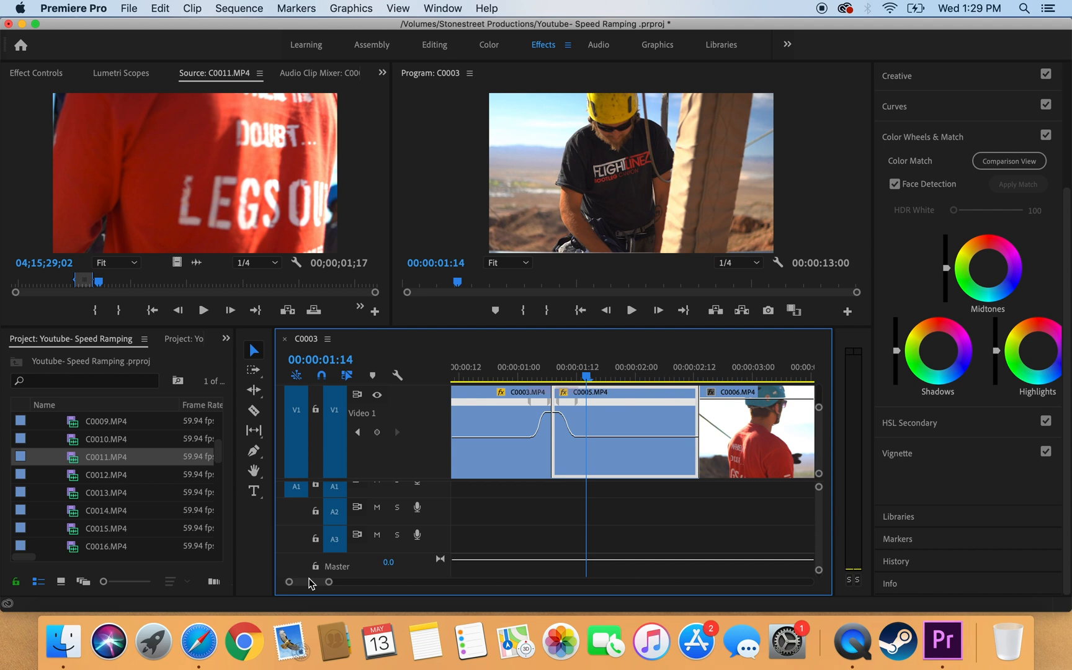
pyautogui.moveTo(329, 583); pyautogui.dragTo(321, 582)
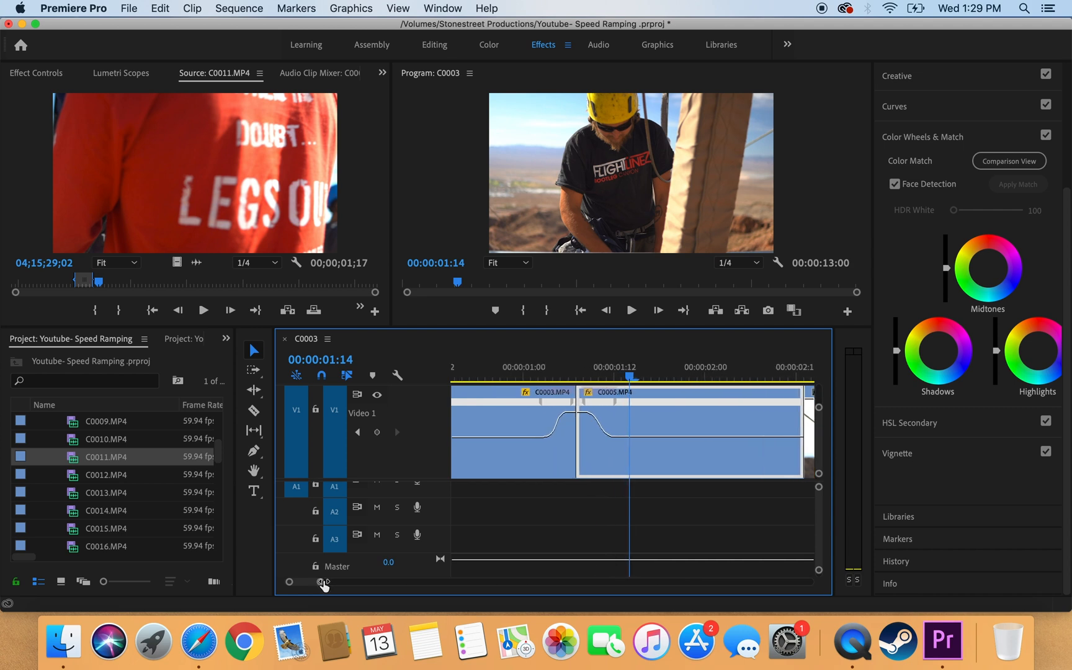
pyautogui.hscroll(10, 554, 538)
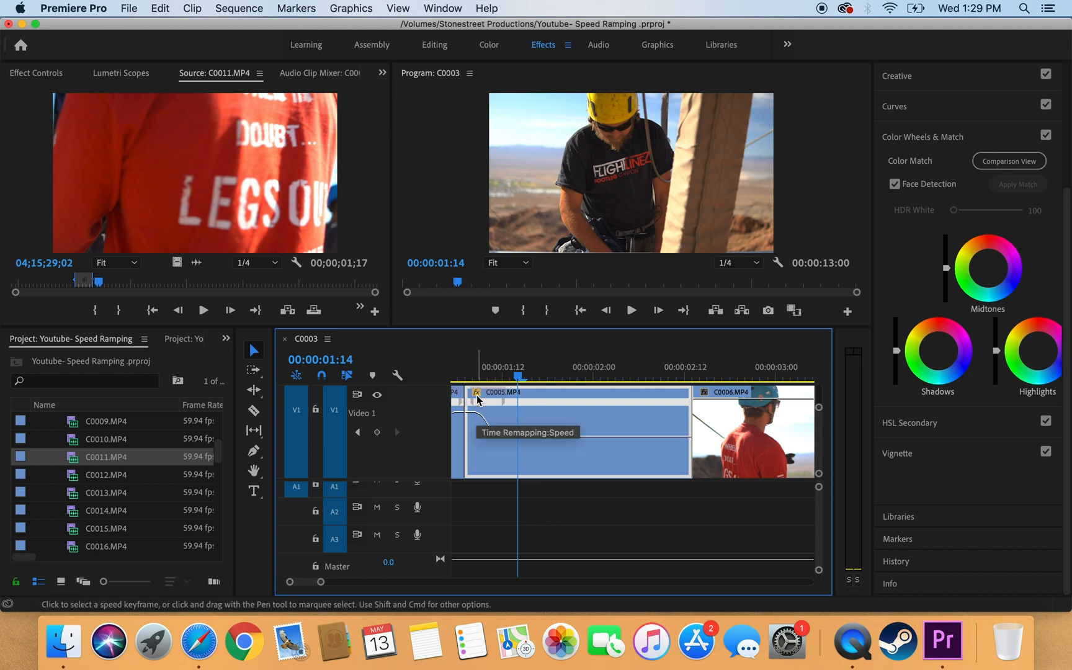
pyautogui.click(254, 452)
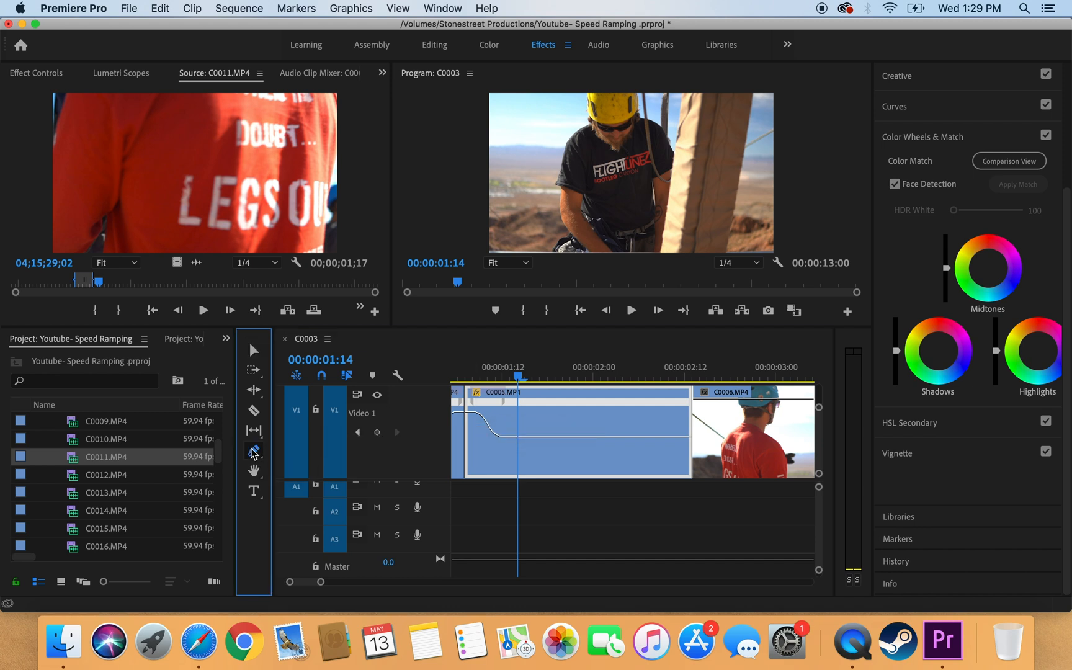
pyautogui.click(664, 436)
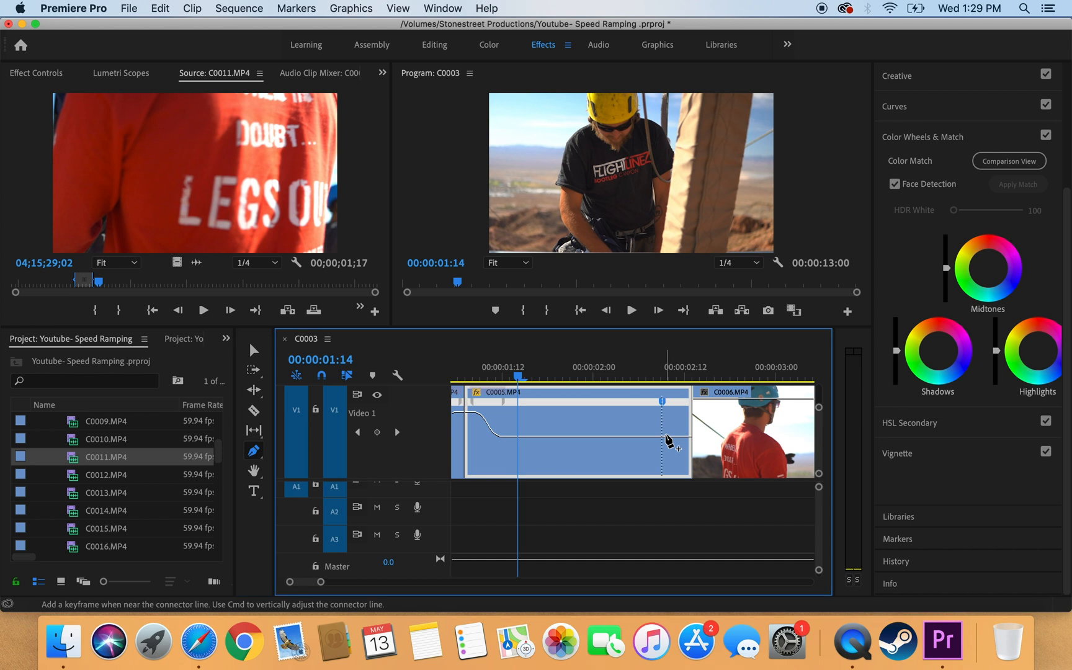
pyautogui.click(255, 352)
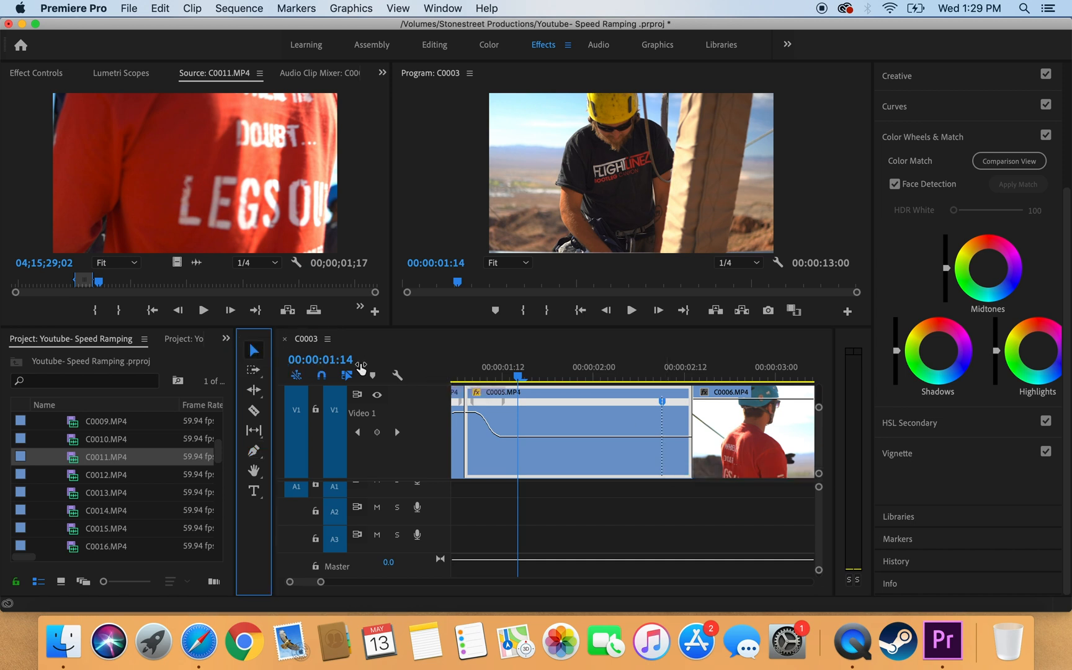
# Step: Raise C0005's end speed to 352%, extend it to C0006, and spread the keyframe into a ramp
pyautogui.moveTo(677, 435); pyautogui.dragTo(677, 395)
pyautogui.moveTo(677, 436); pyautogui.dragTo(677, 436)
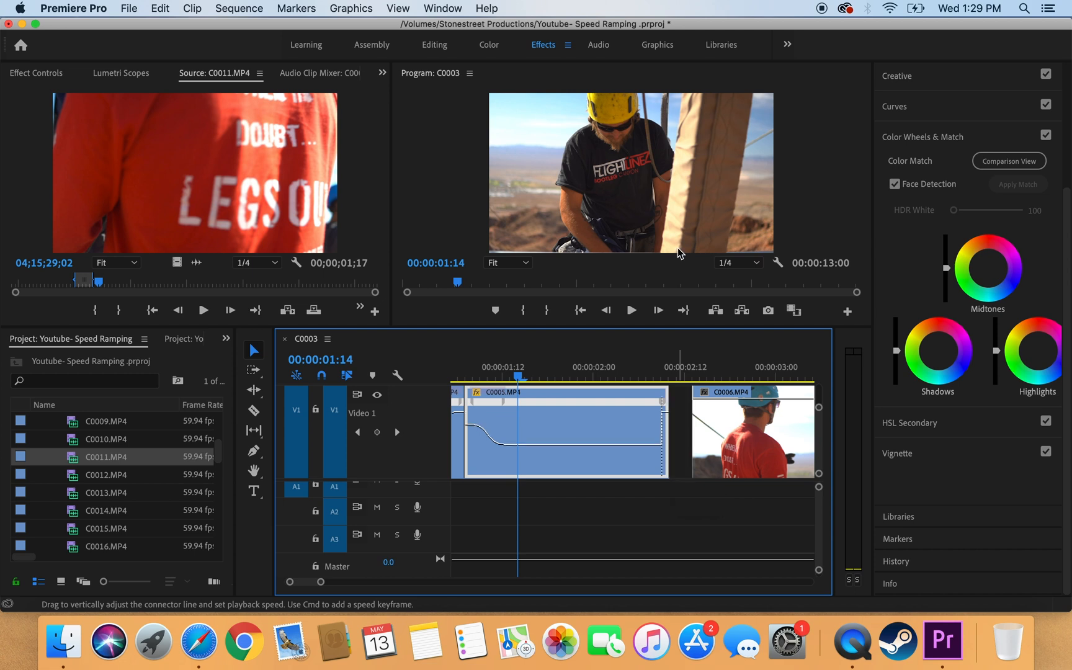
pyautogui.moveTo(674, 421); pyautogui.dragTo(697, 407)
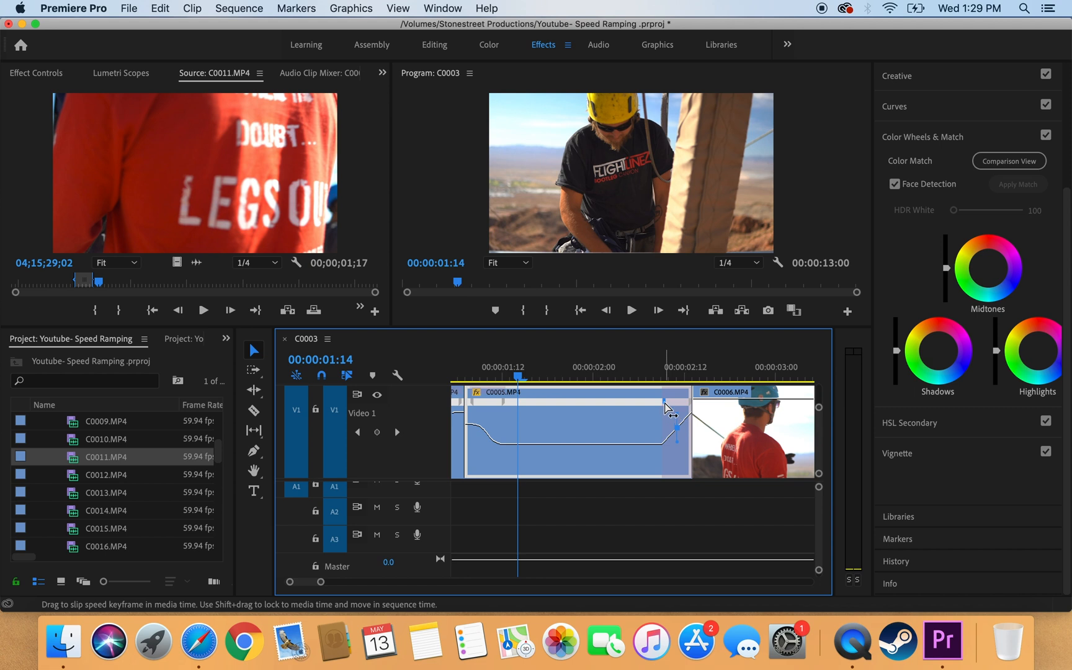
pyautogui.moveTo(667, 409); pyautogui.dragTo(732, 415)
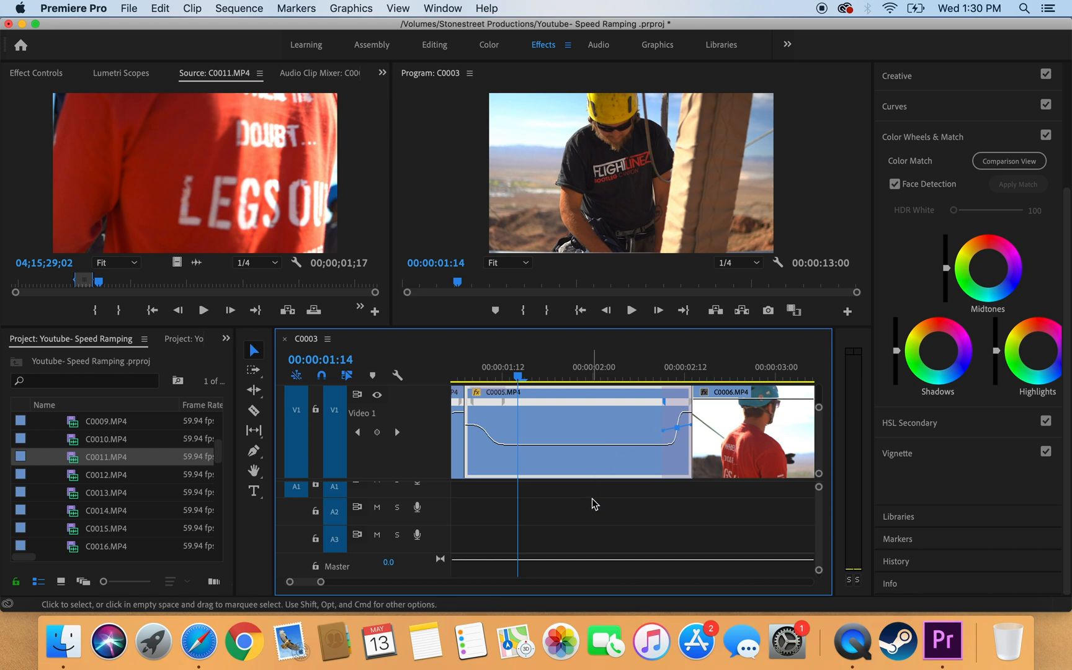
# Step: Play the sequence from the start to review the C0005 ramps
pyautogui.hscroll(3, 594, 503)
pyautogui.hscroll(-15, 594, 504)
pyautogui.moveTo(477, 377); pyautogui.dragTo(453, 376)
pyautogui.press('space')
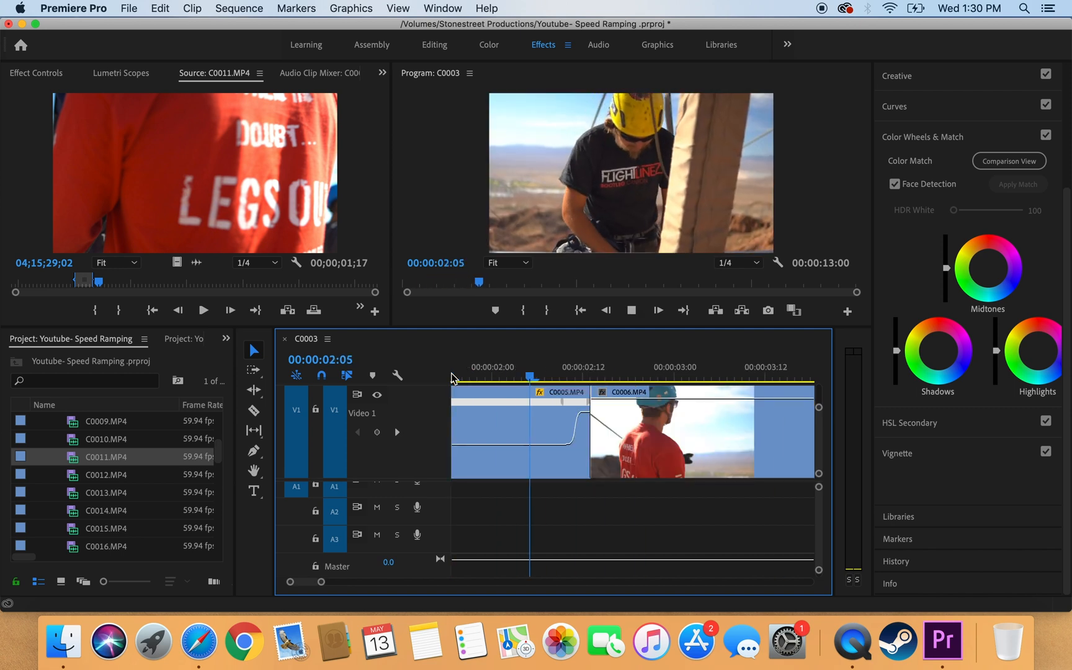
pyautogui.press('space')
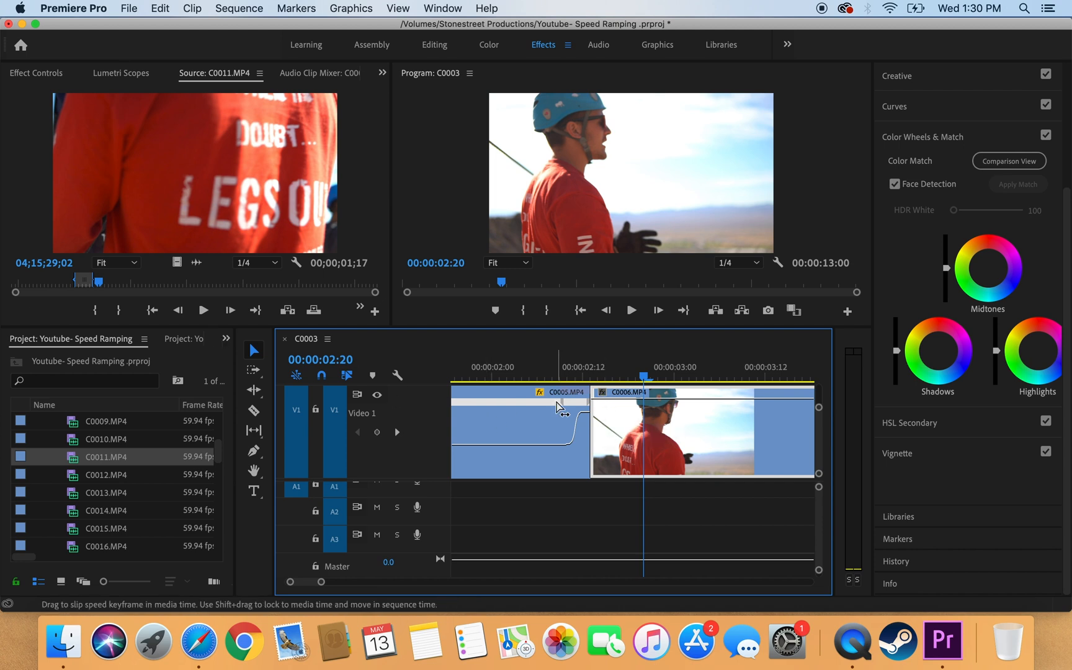
# Step: Show Time Remapping: Speed on clip C0006's keyframe line
pyautogui.click(603, 393)
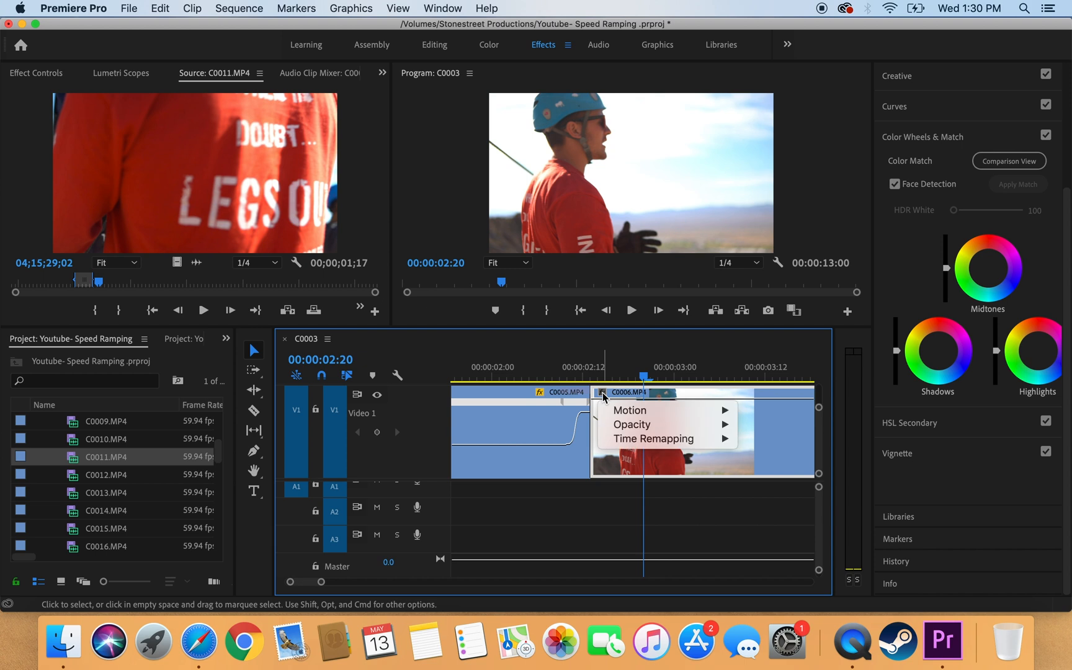
pyautogui.moveTo(633, 441)
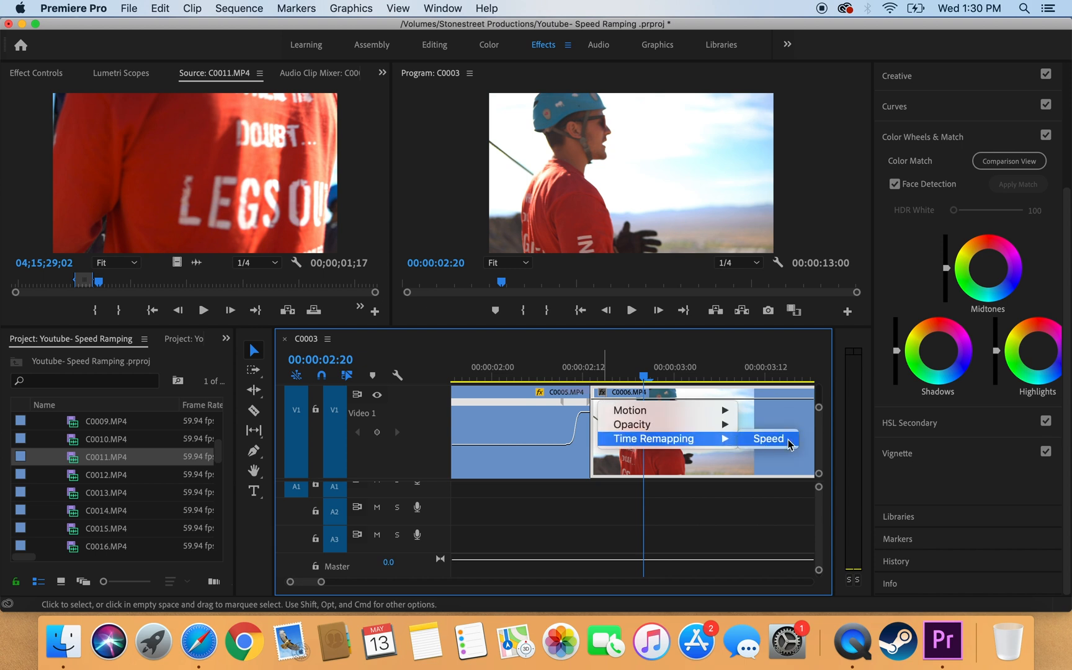
pyautogui.click(764, 439)
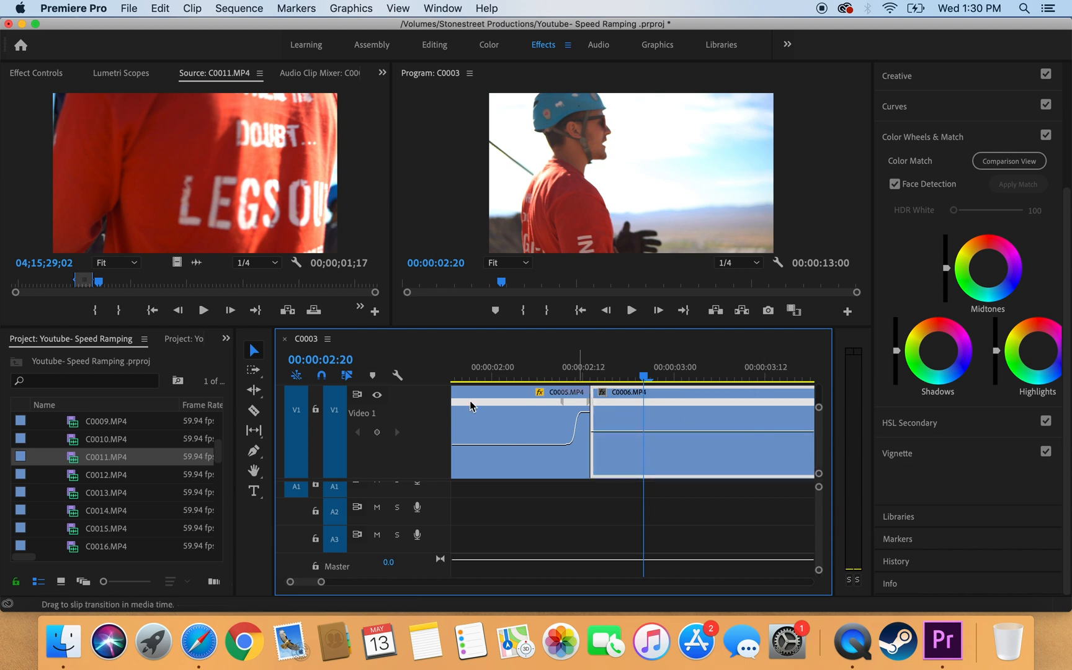
# Step: Add a speed keyframe near C0006's start and raise the section before it to about 351%
pyautogui.click(253, 452)
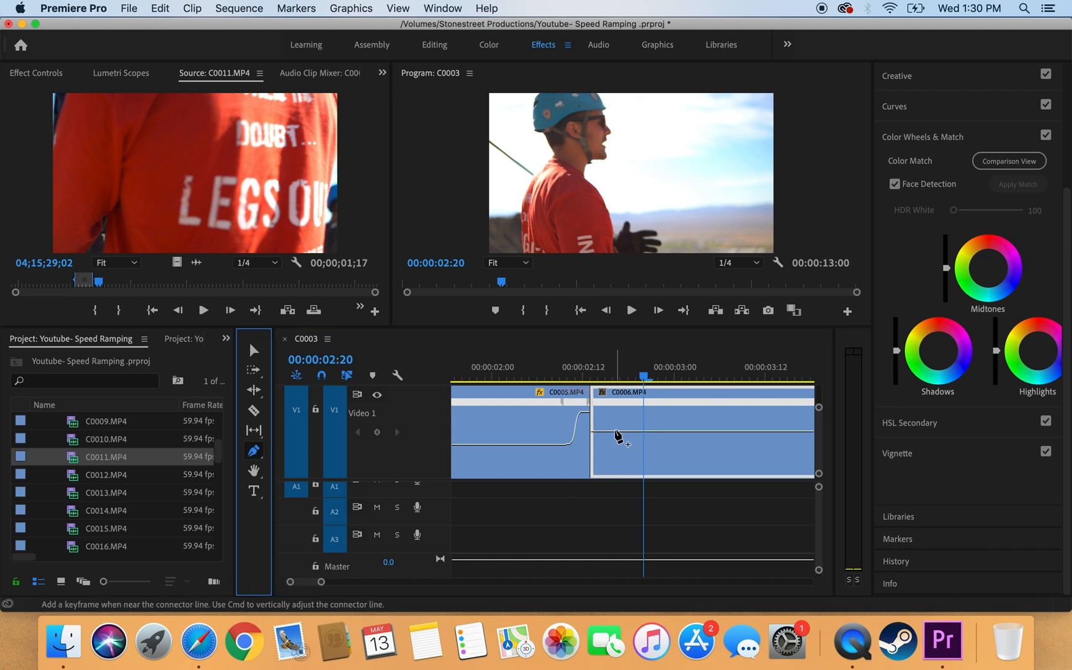
pyautogui.click(614, 431)
pyautogui.click(251, 351)
pyautogui.moveTo(603, 432); pyautogui.dragTo(596, 407)
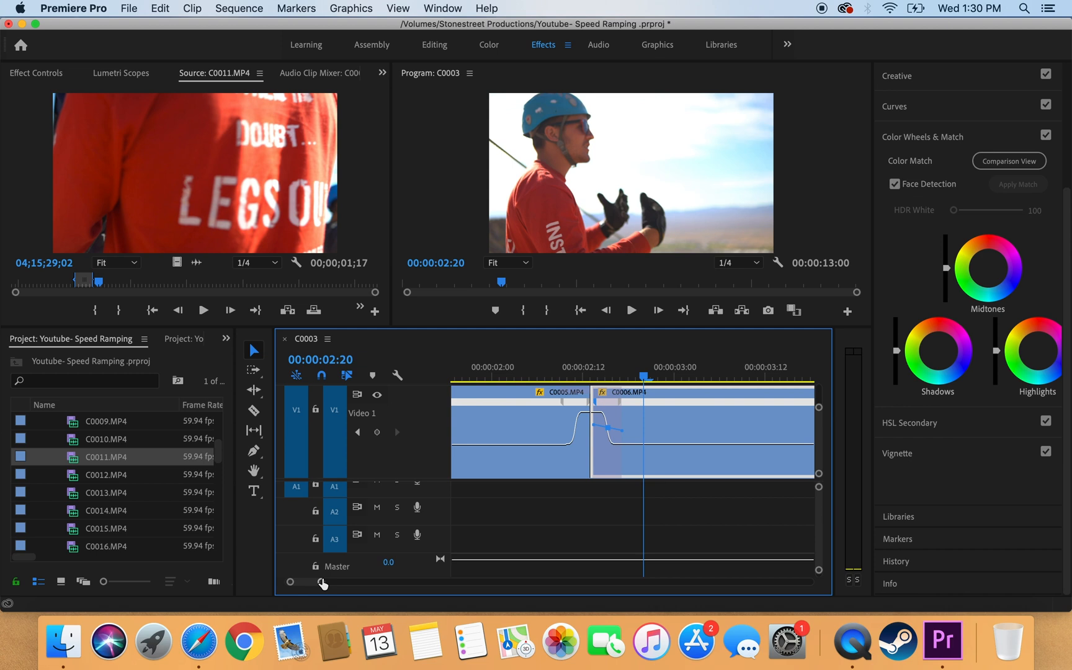
pyautogui.moveTo(322, 584); pyautogui.dragTo(323, 584)
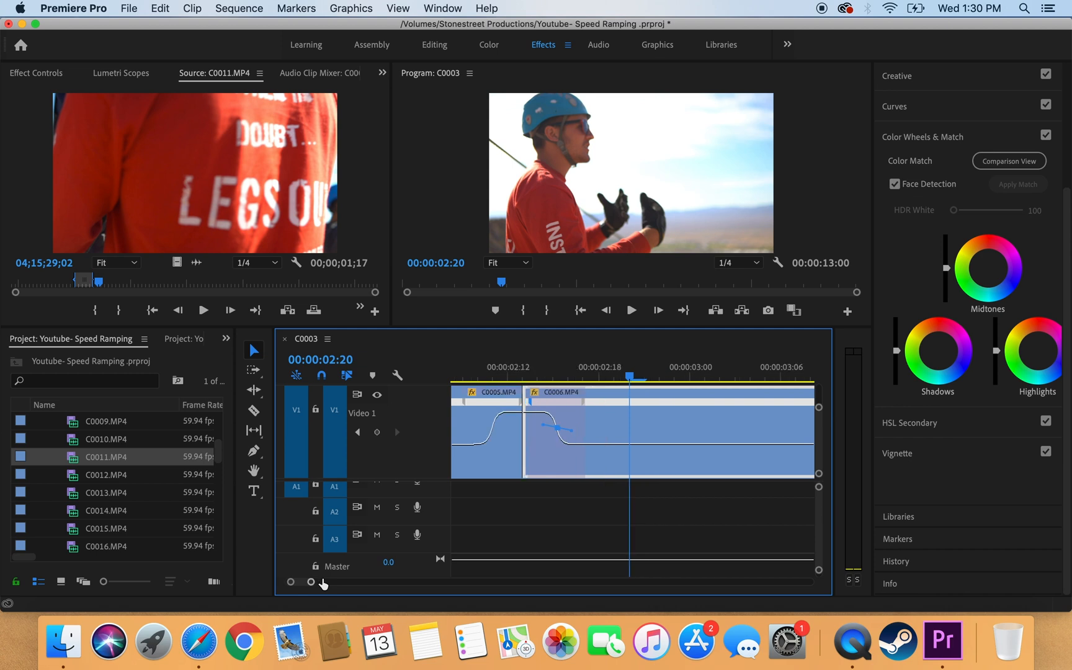
pyautogui.press('-')
pyautogui.press('-')
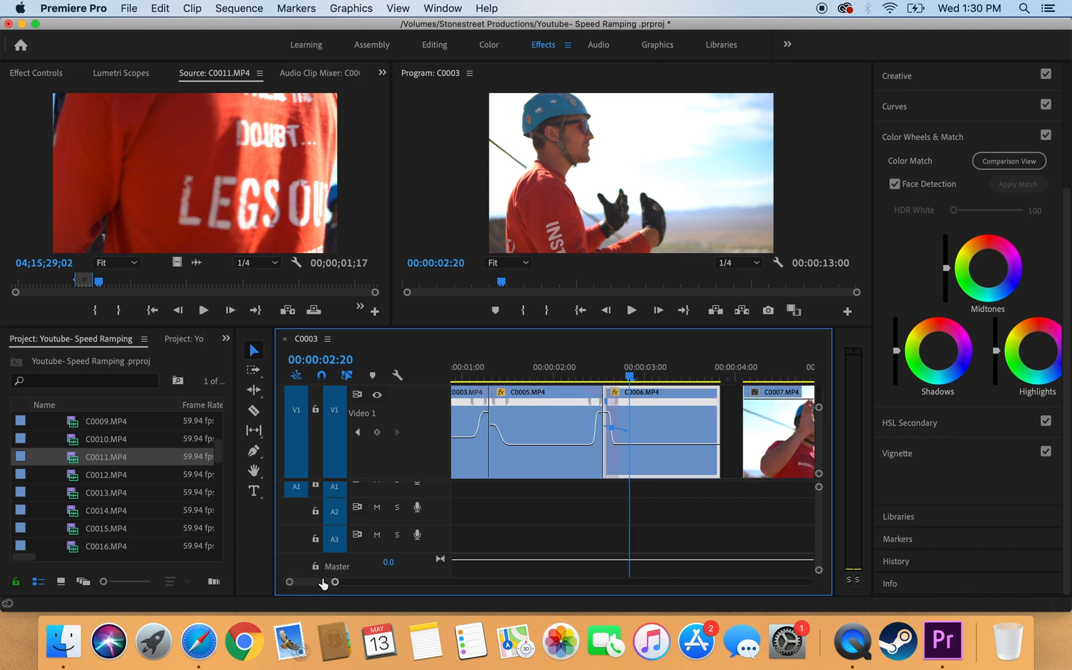
pyautogui.hscroll(-3, 493, 532)
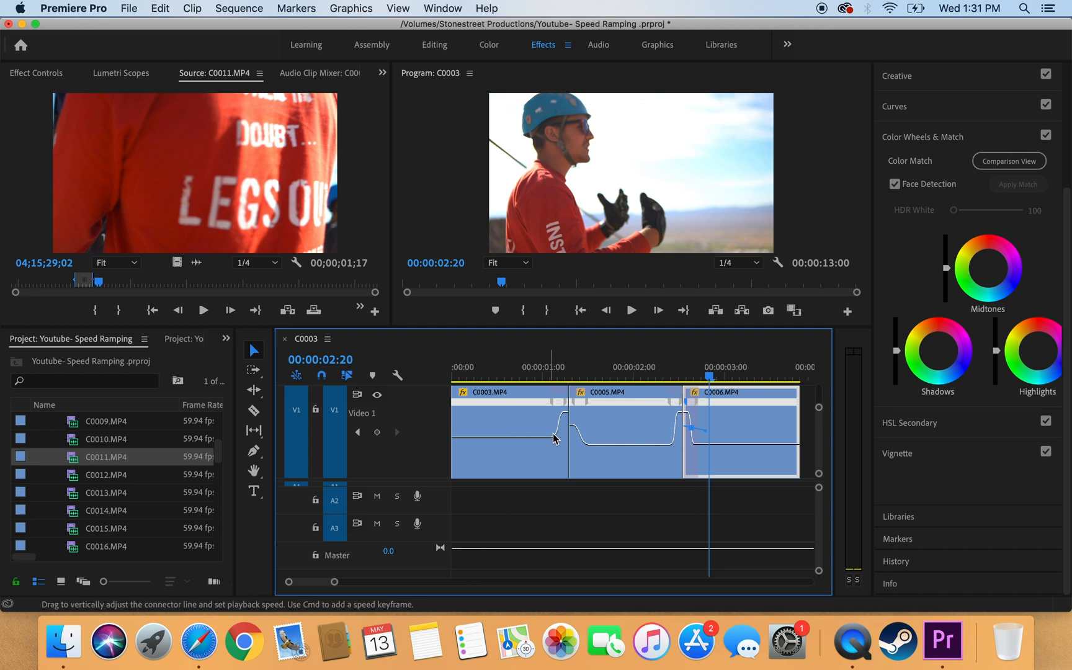
pyautogui.moveTo(483, 375); pyautogui.dragTo(438, 380)
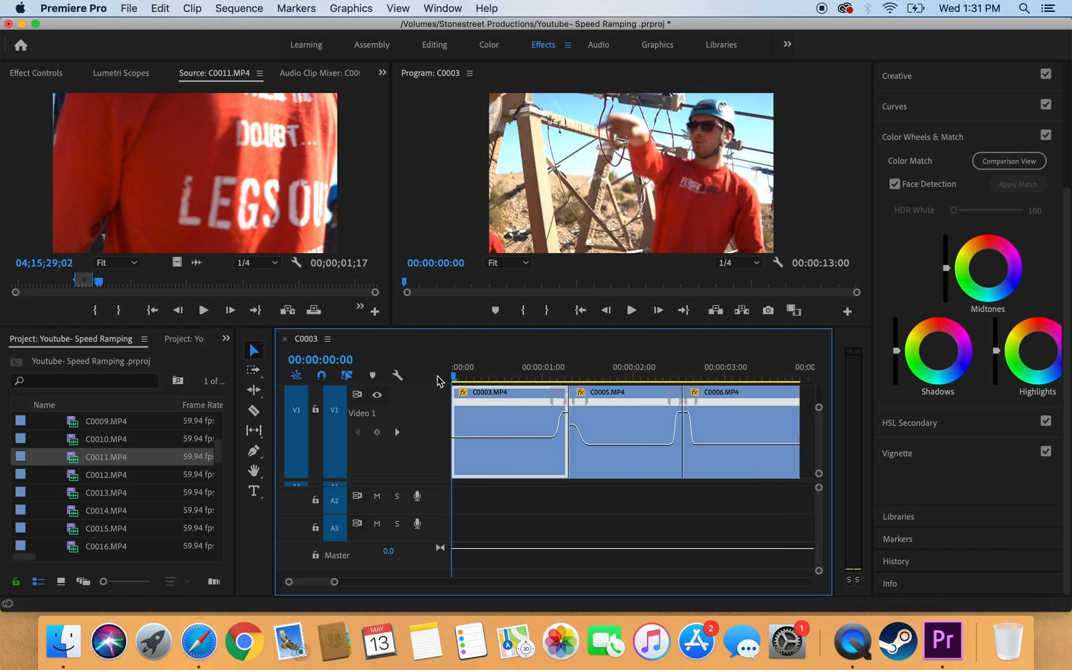
pyautogui.press('space')
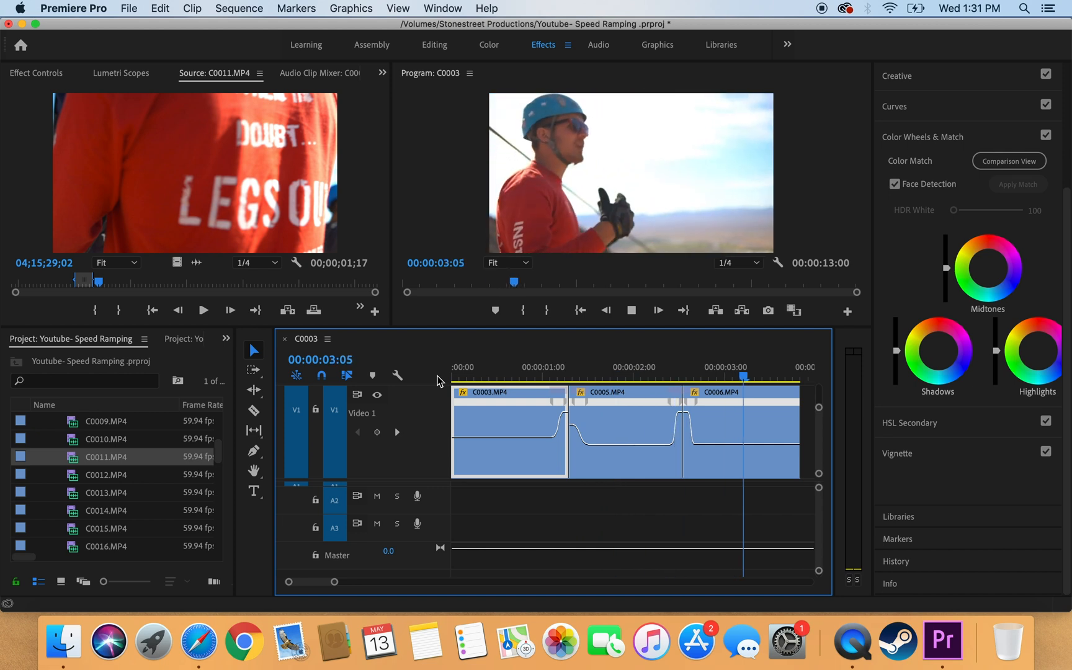
pyautogui.press('space')
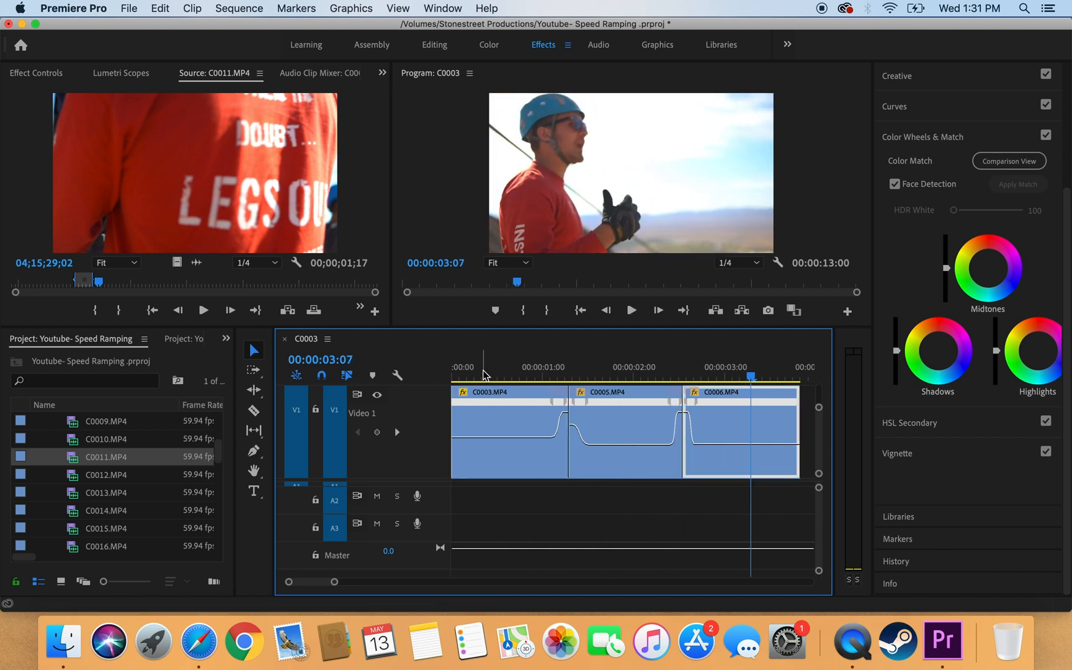
pyautogui.click(462, 376)
pyautogui.press('space')
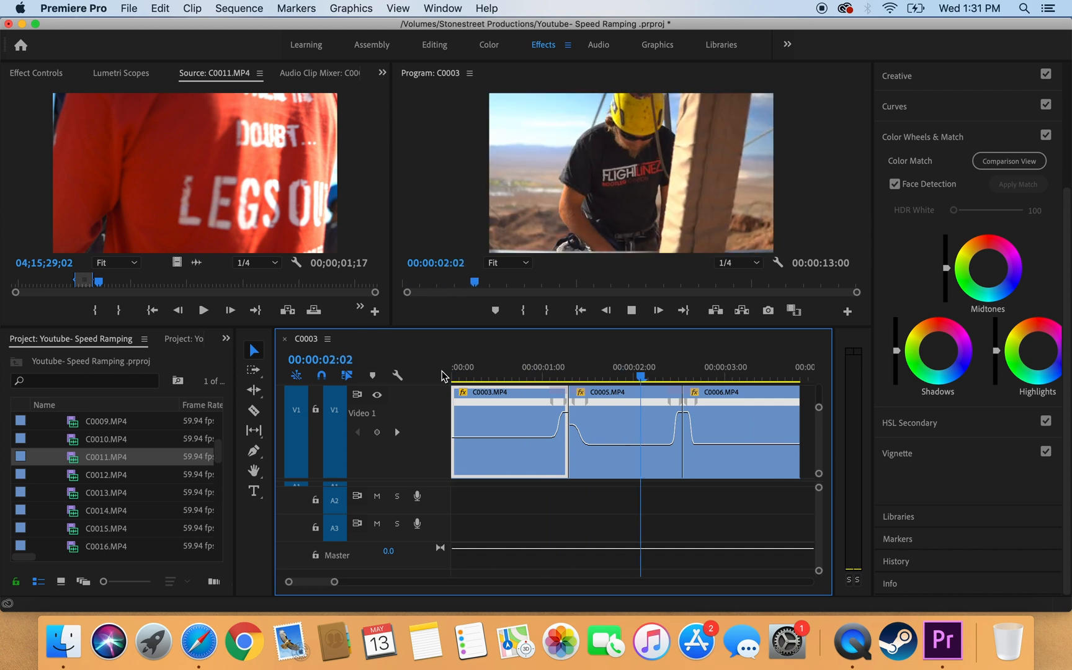
pyautogui.press('space')
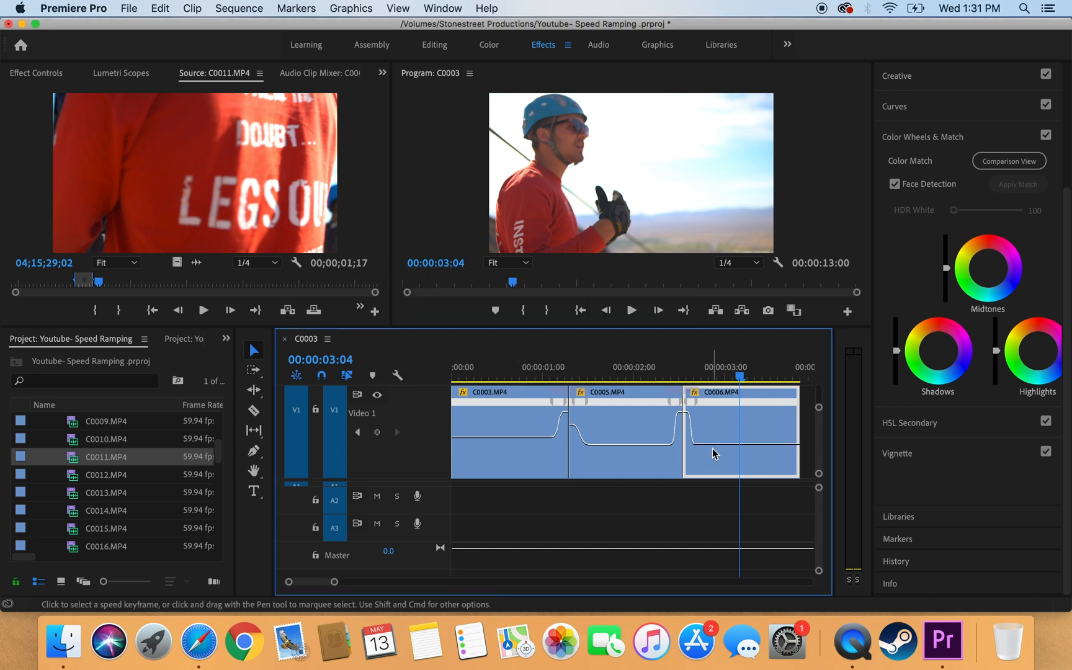
# Step: Slow C0006 to 40% speed, play back the lengthened section, and zoom the timeline in
pyautogui.moveTo(709, 443); pyautogui.dragTo(709, 452)
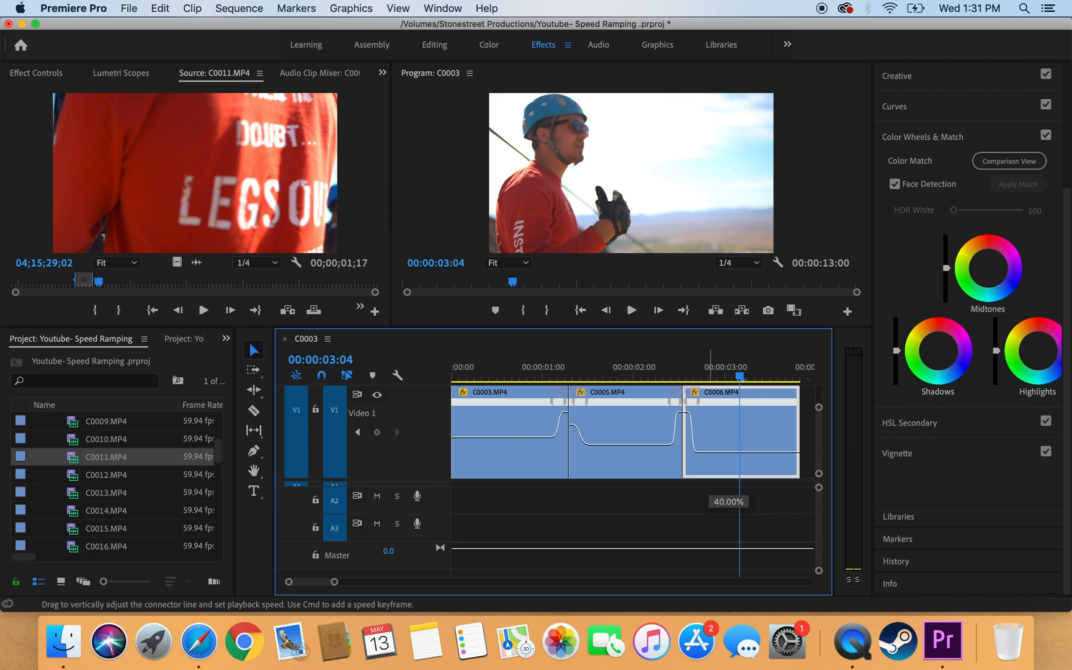
pyautogui.moveTo(709, 452); pyautogui.dragTo(709, 453)
pyautogui.click(618, 373)
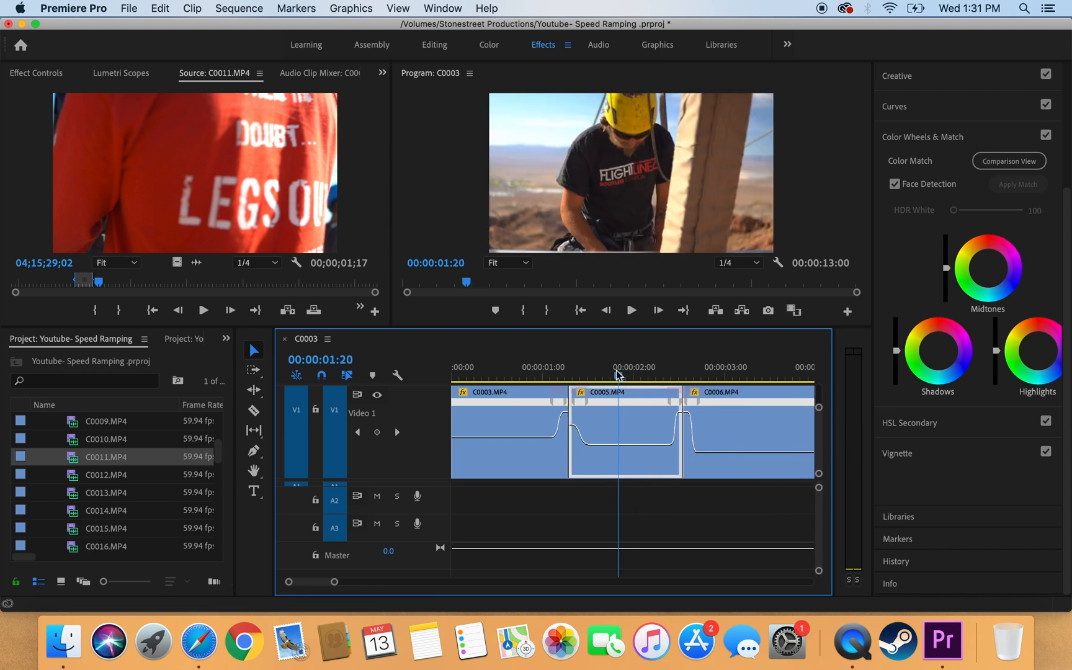
pyautogui.click(558, 376)
pyautogui.press('space')
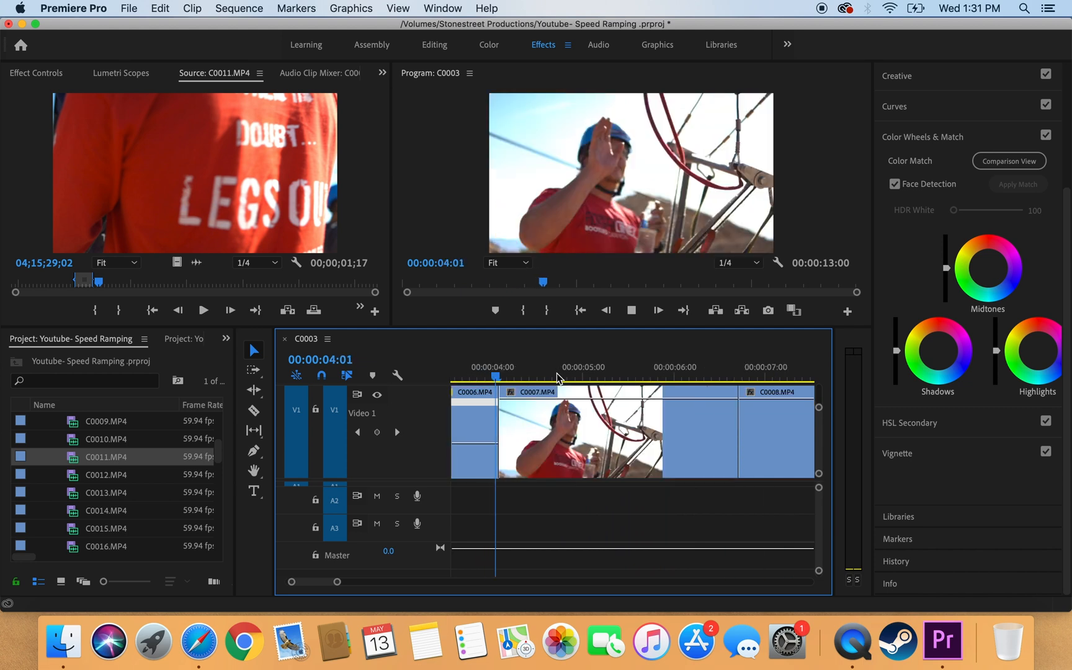
pyautogui.press('space')
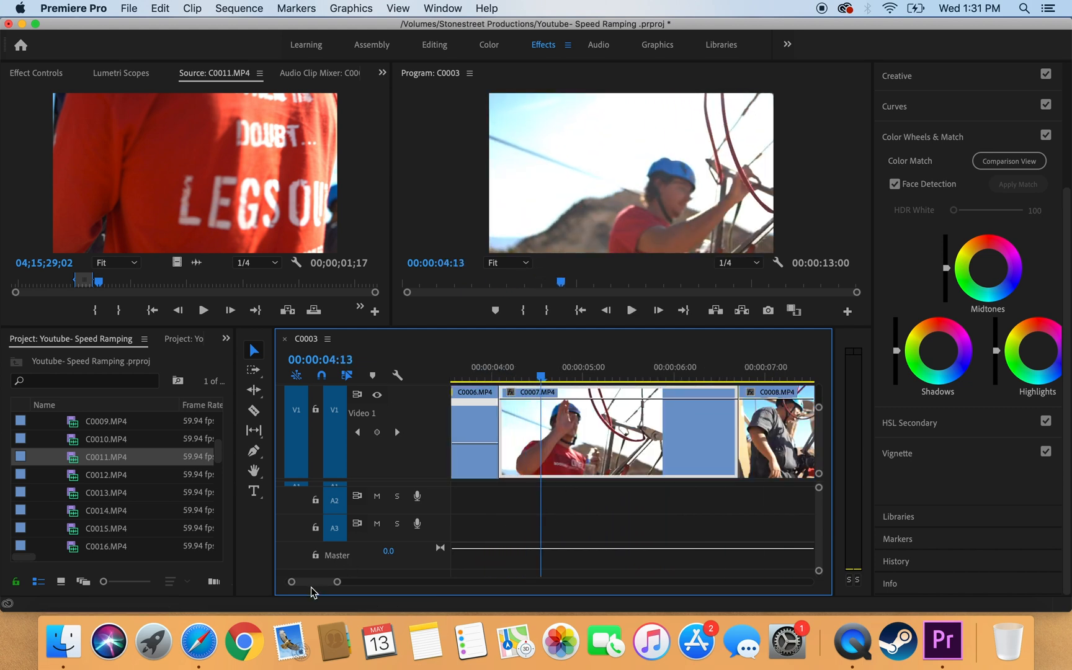
pyautogui.press('=')
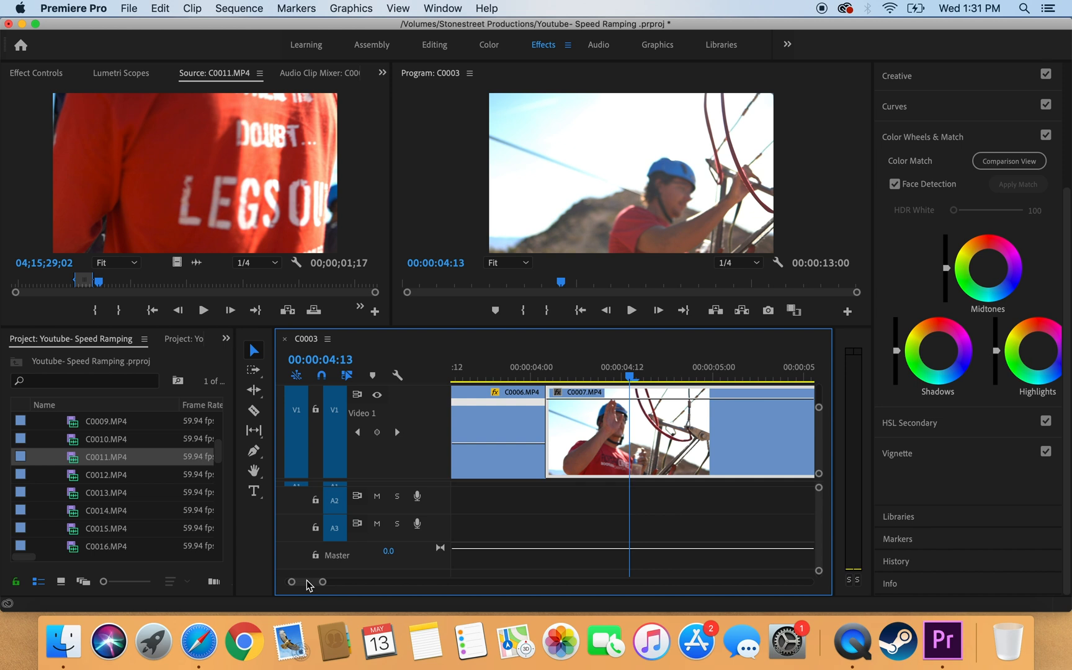
pyautogui.moveTo(307, 581); pyautogui.dragTo(307, 582)
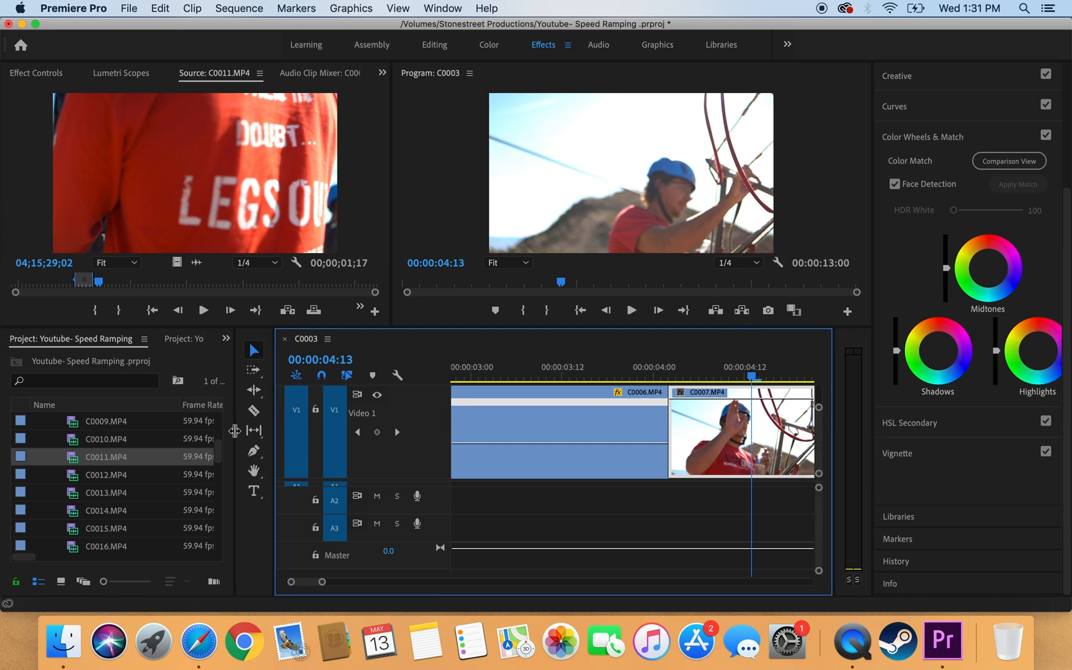
# Step: Add a speed keyframe near C0006's end and raise the section after it to about 255%
pyautogui.click(251, 452)
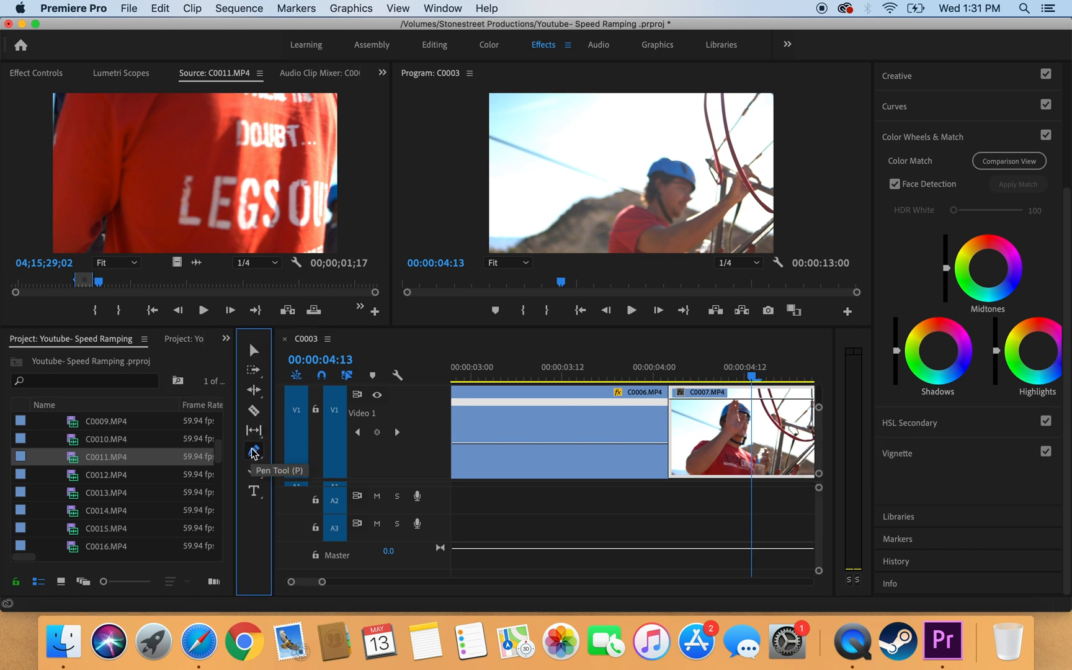
pyautogui.click(641, 443)
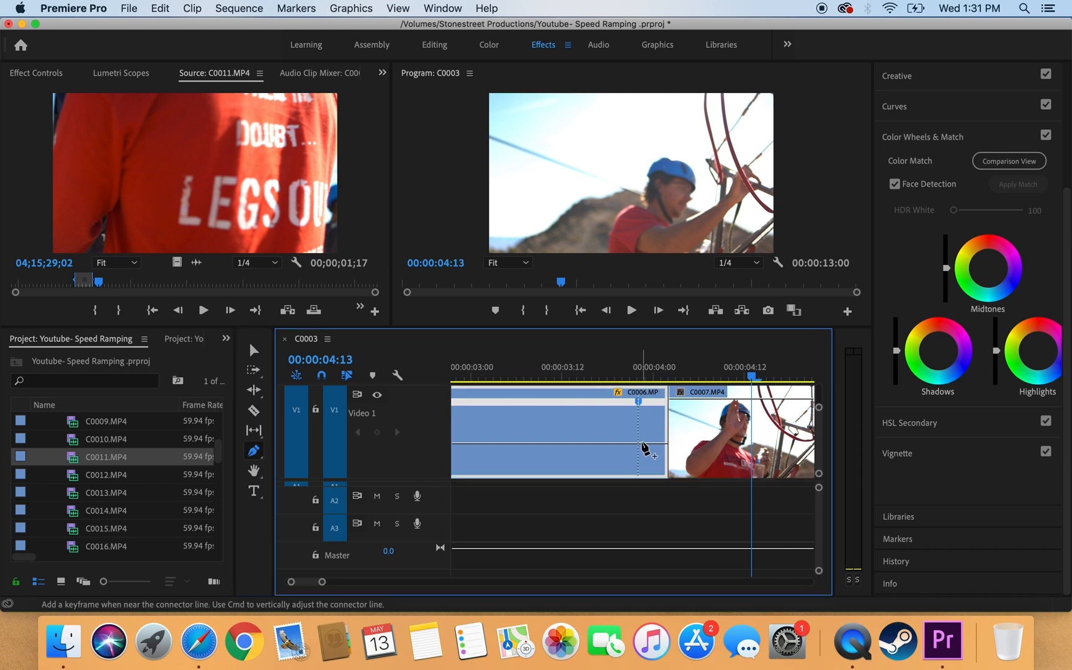
pyautogui.click(254, 350)
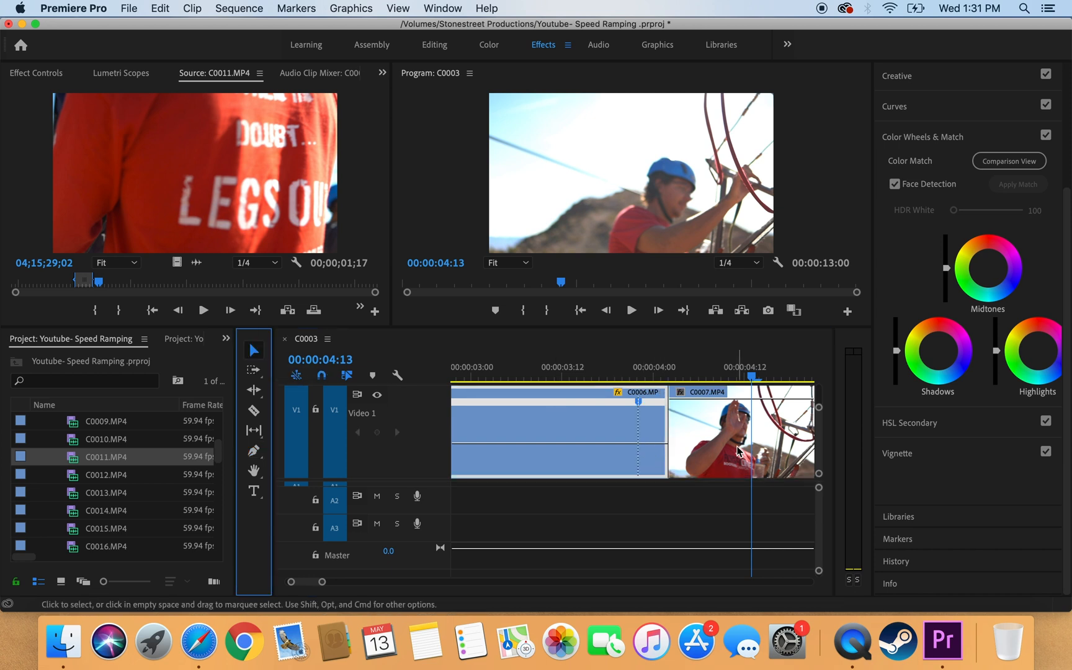
pyautogui.moveTo(653, 441); pyautogui.dragTo(653, 403)
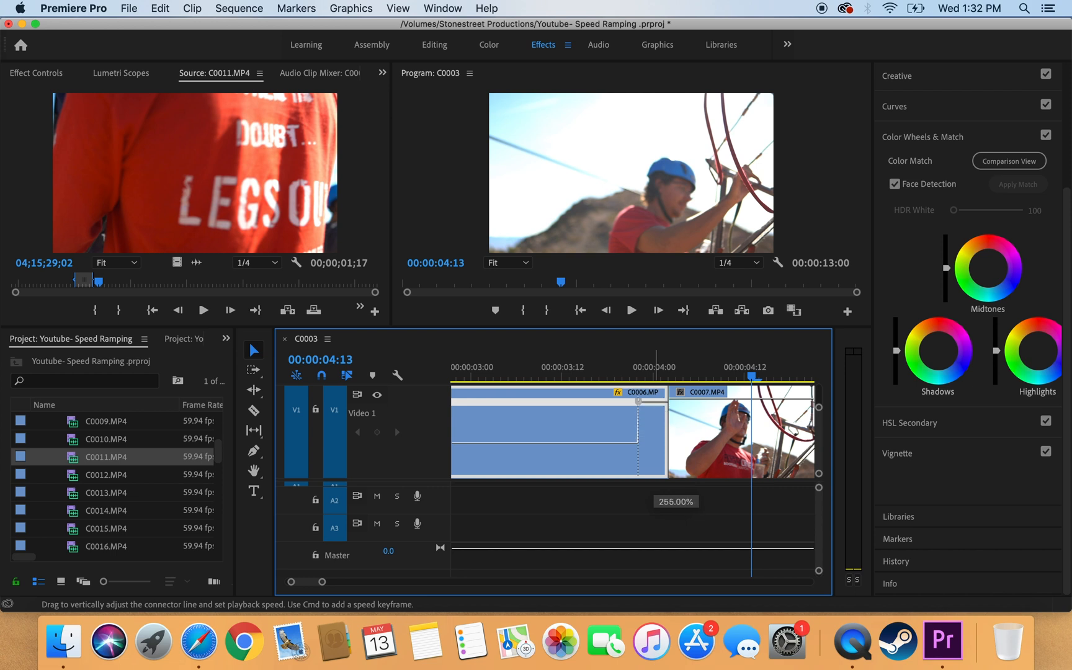
pyautogui.moveTo(654, 286); pyautogui.dragTo(654, 286)
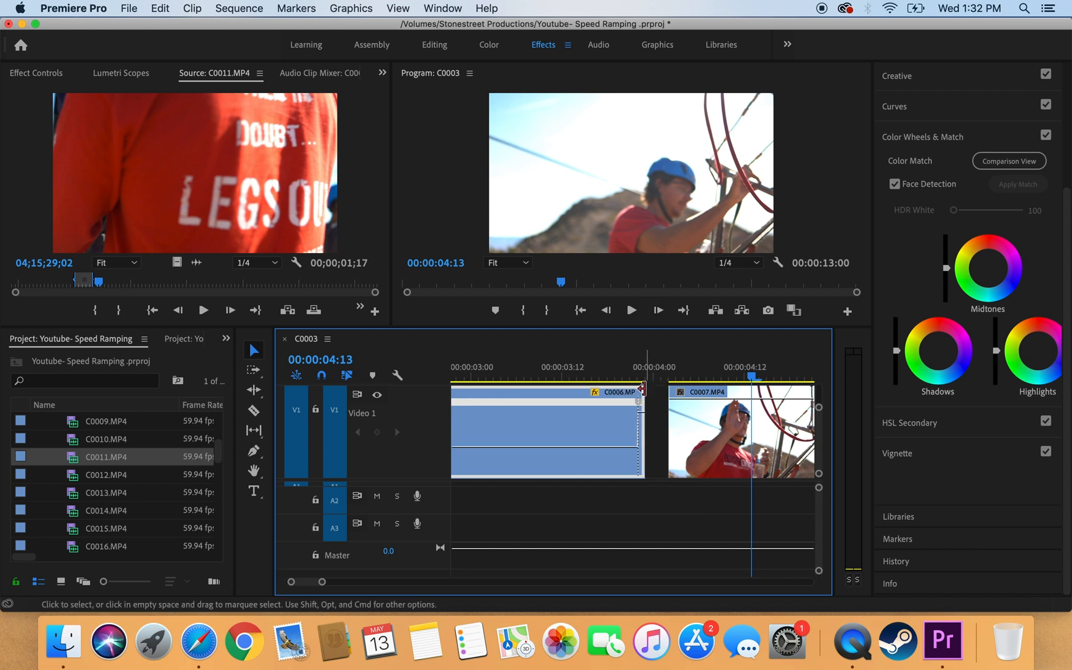
# Step: Extend C0006 to meet C0007, then split the keyframe into a smooth S-curve ramp
pyautogui.moveTo(642, 401); pyautogui.dragTo(688, 406)
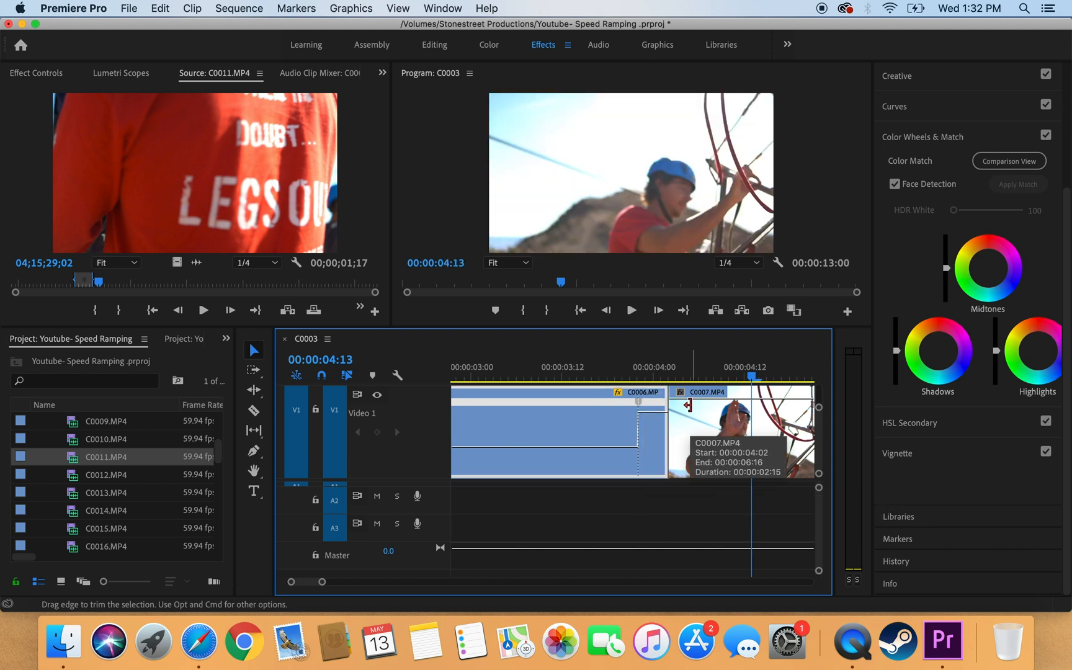
pyautogui.moveTo(641, 406); pyautogui.dragTo(665, 406)
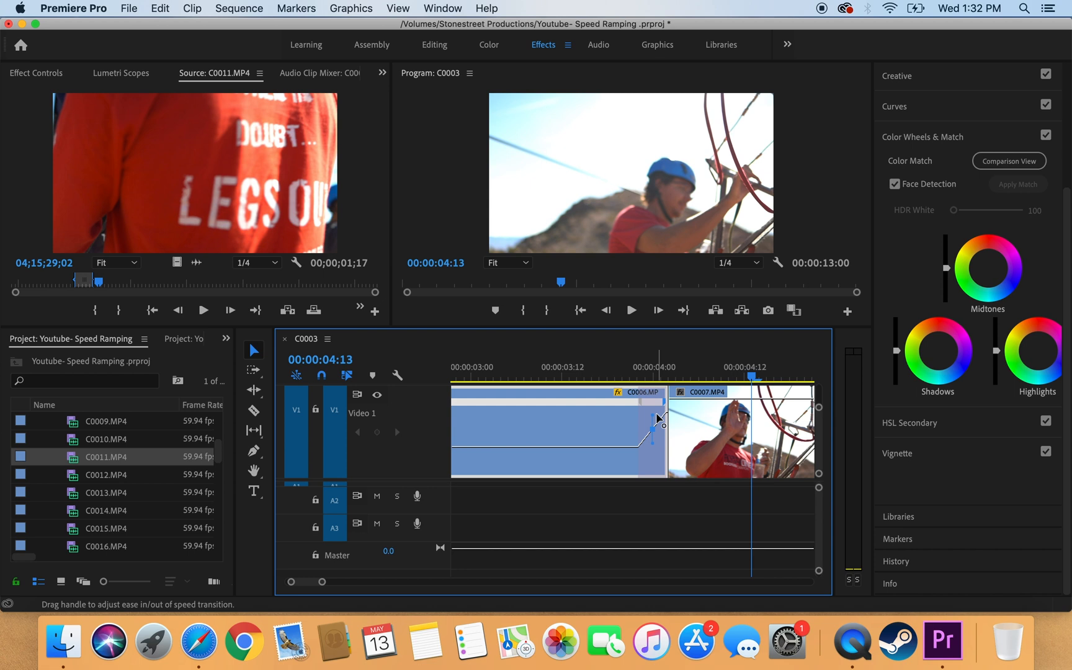
pyautogui.moveTo(653, 415); pyautogui.dragTo(768, 425)
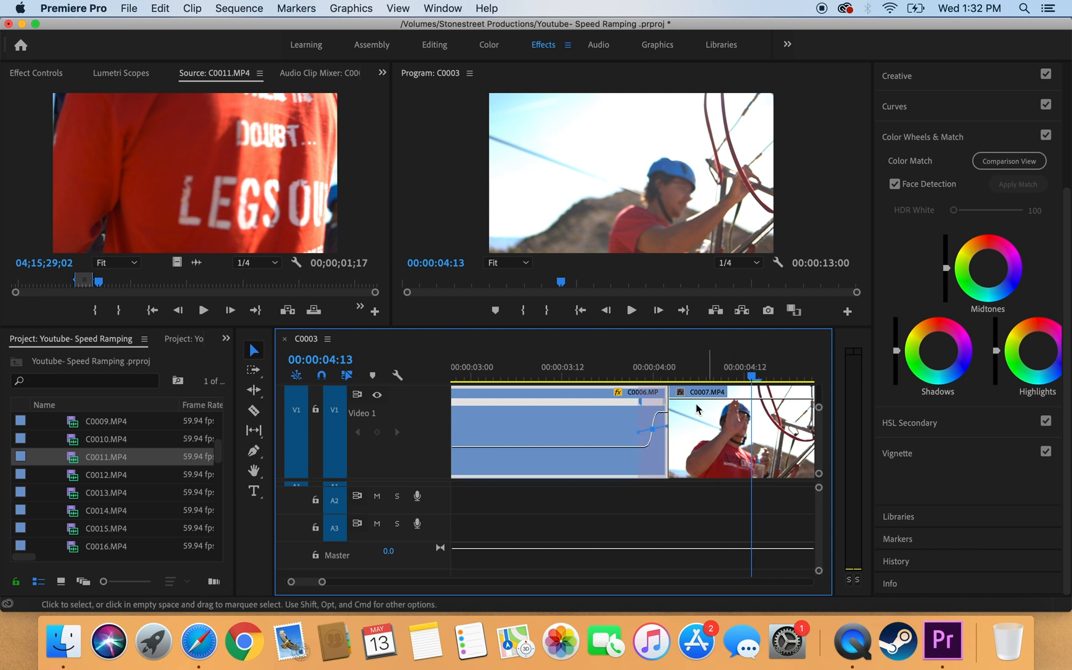
# Step: Show C0007's Time Remapping speed line and add a speed keyframe near its start
pyautogui.click(681, 393)
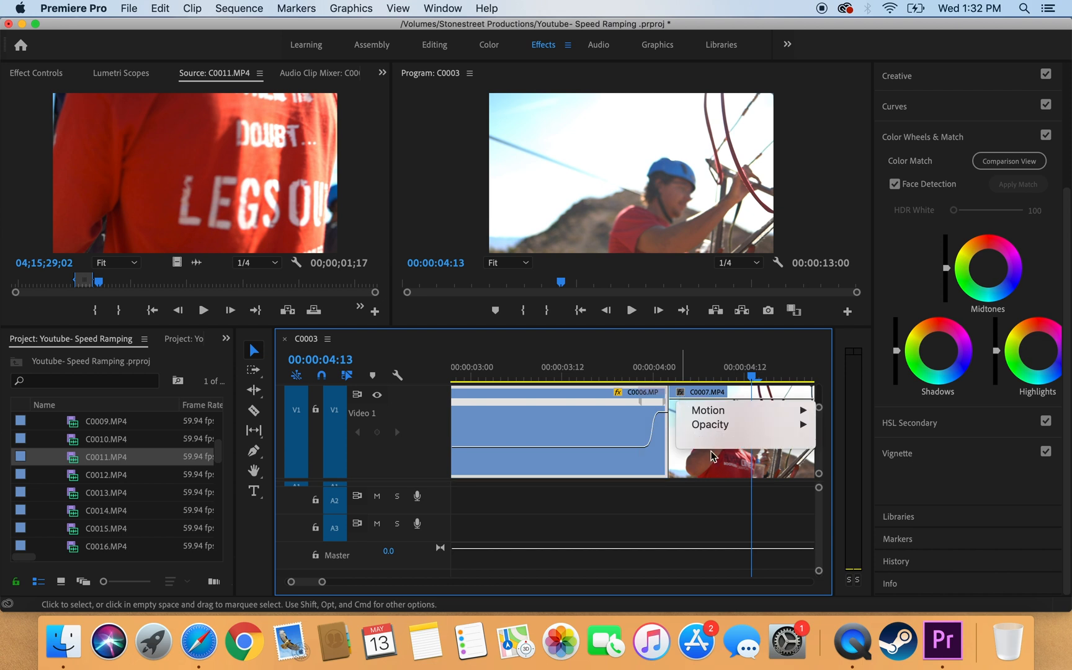
pyautogui.moveTo(712, 441)
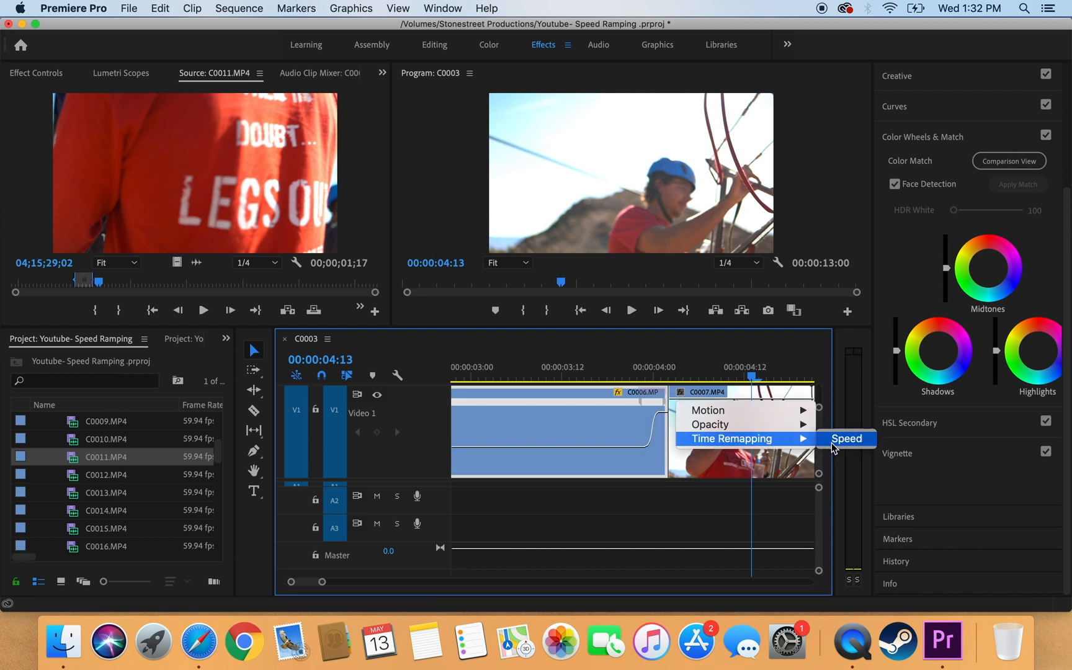
pyautogui.click(832, 441)
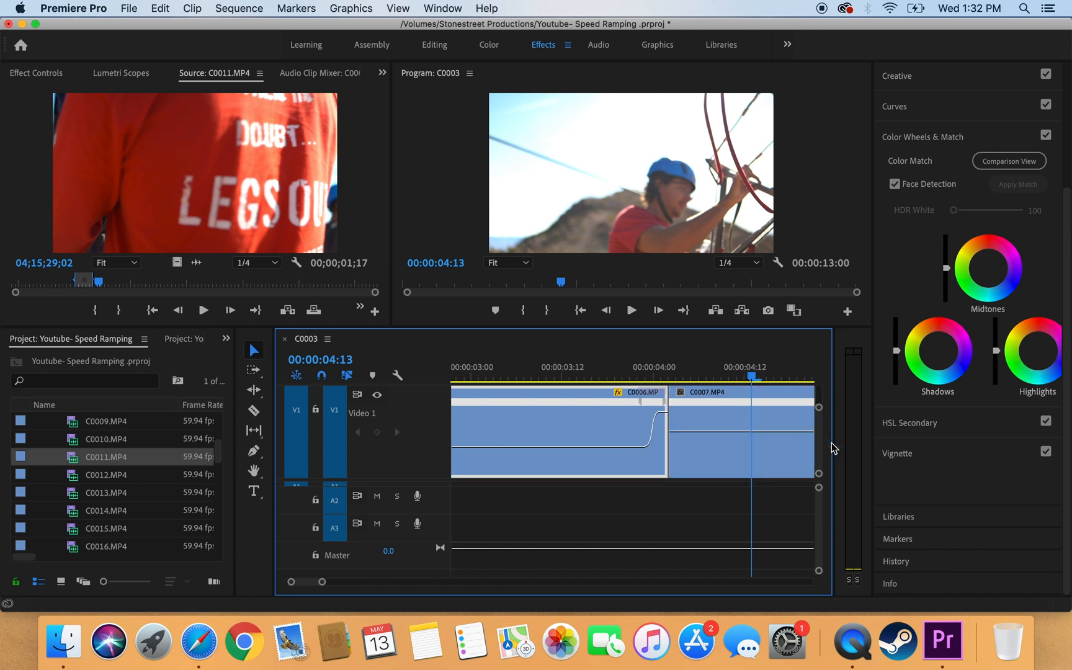
pyautogui.click(254, 452)
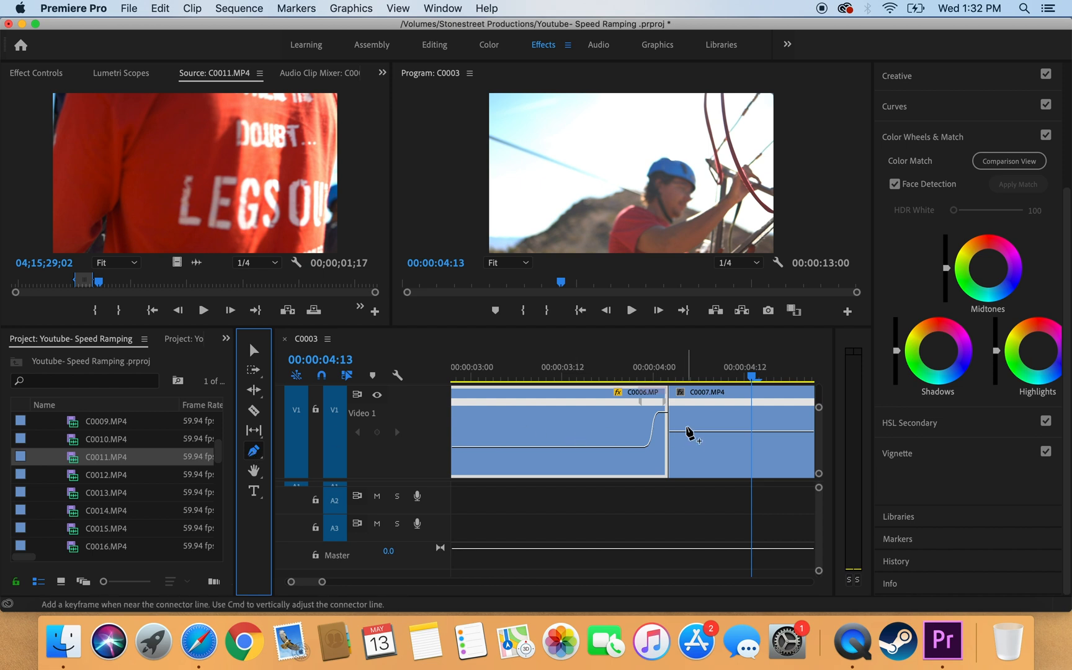
pyautogui.click(687, 431)
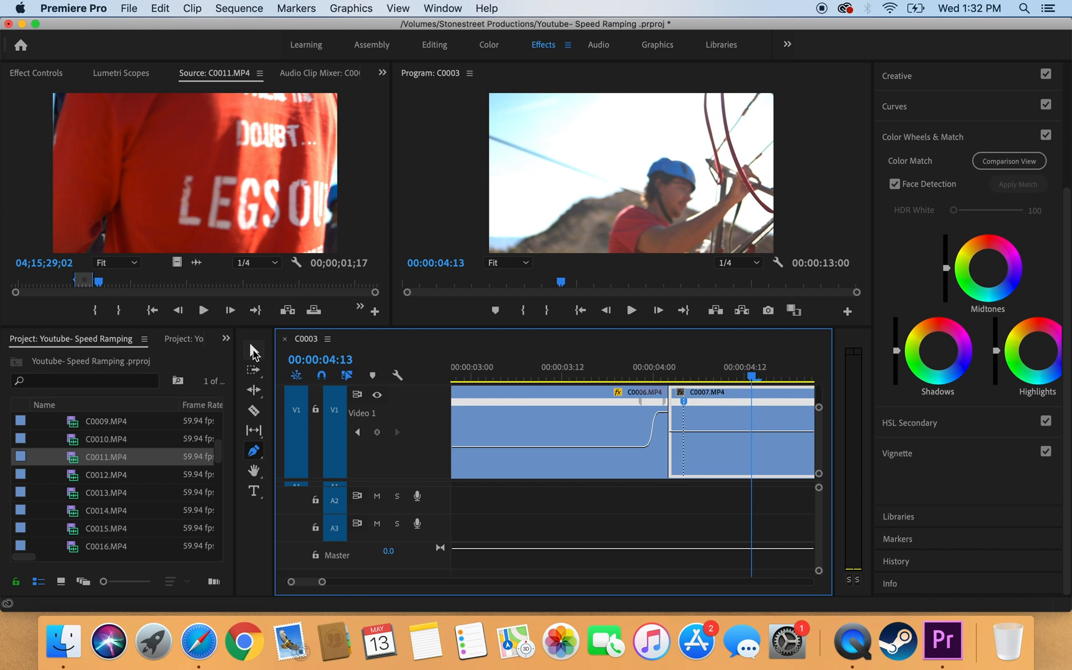
# Step: Raise C0007's opening section before the keyframe to about 245% speed
pyautogui.click(253, 351)
pyautogui.click(683, 433)
pyautogui.moveTo(682, 431); pyautogui.dragTo(682, 451)
pyautogui.moveTo(679, 323); pyautogui.dragTo(680, 325)
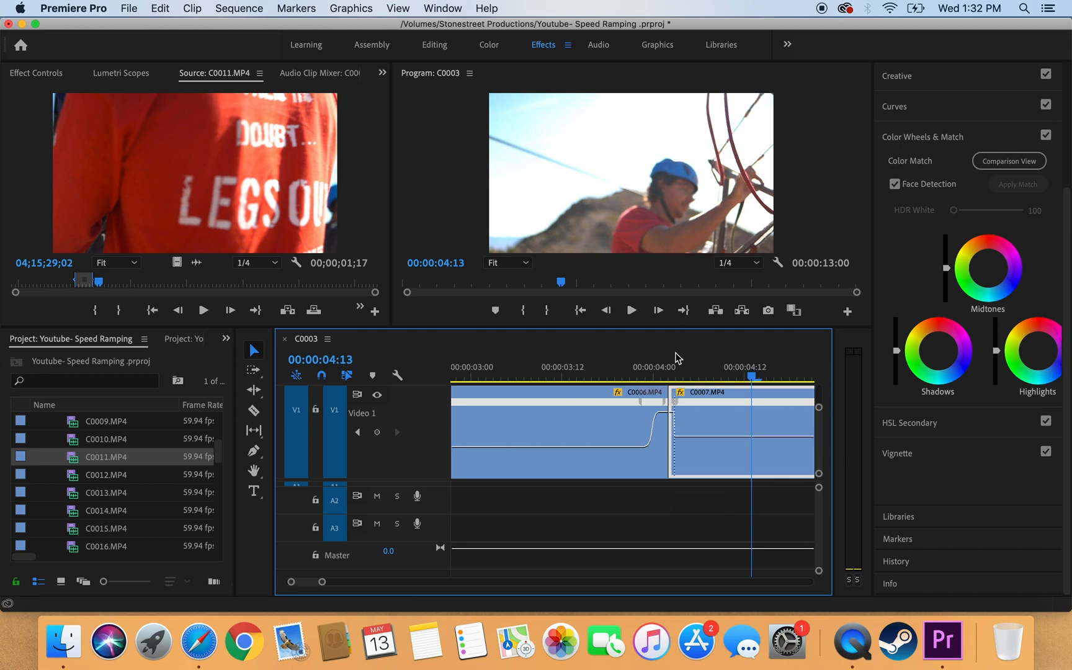
# Step: Split C0007's keyframe and drag its bezier handle into an eased ramp
pyautogui.moveTo(676, 407)
pyautogui.mouseDown()
pyautogui.moveTo(701, 417)
pyautogui.moveTo(675, 404)
pyautogui.mouseUp()
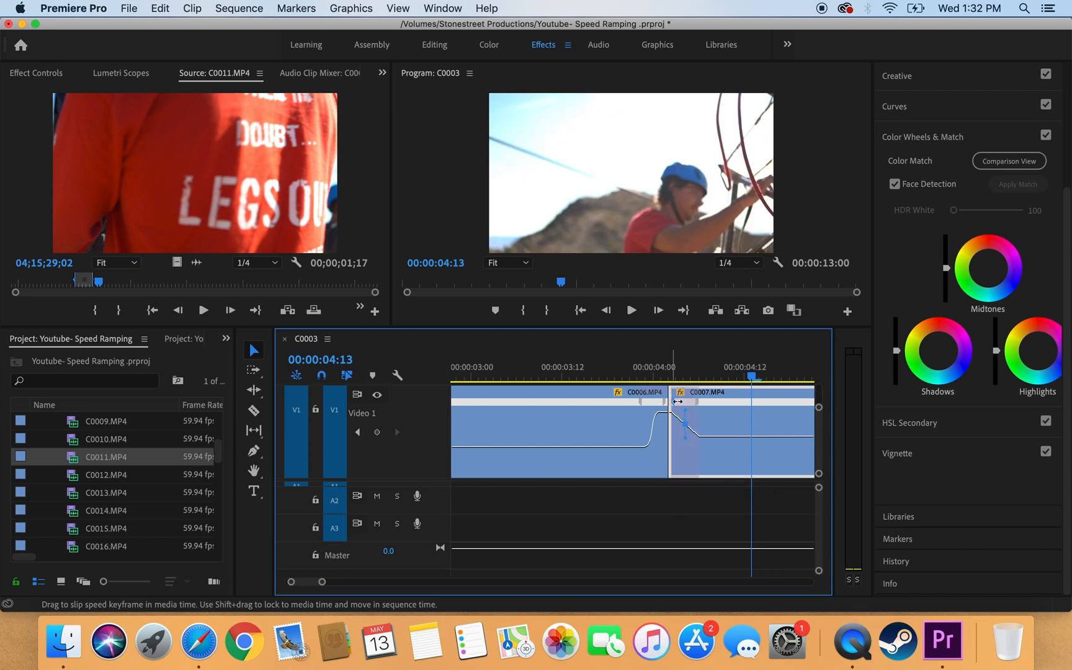
pyautogui.click(684, 412)
pyautogui.moveTo(626, 428); pyautogui.dragTo(574, 436)
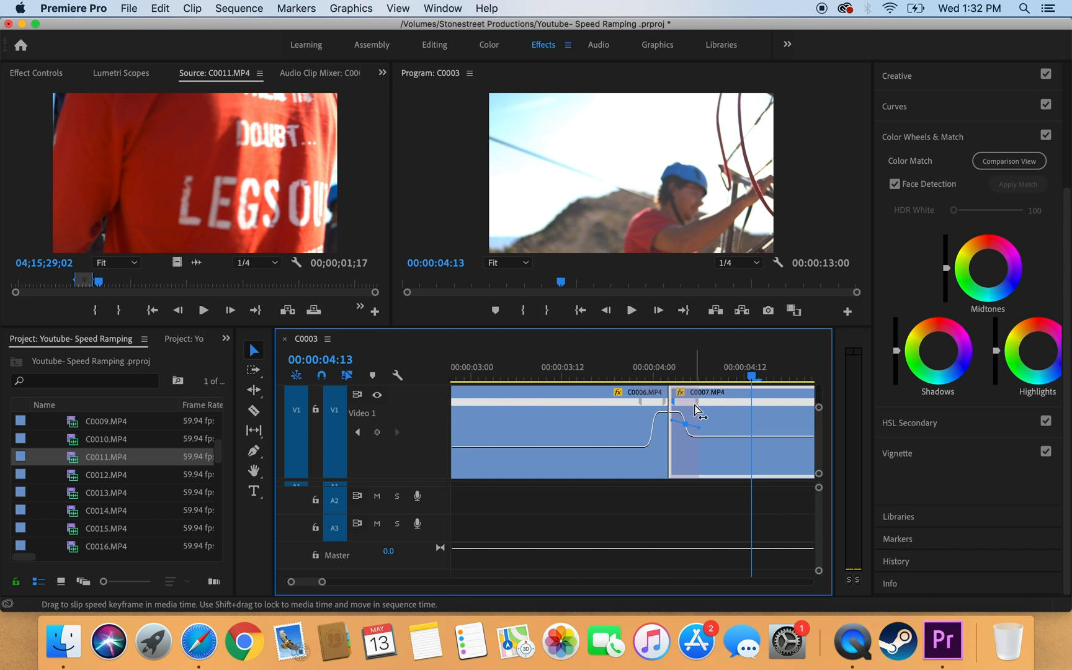
pyautogui.scroll(10, 526, 508)
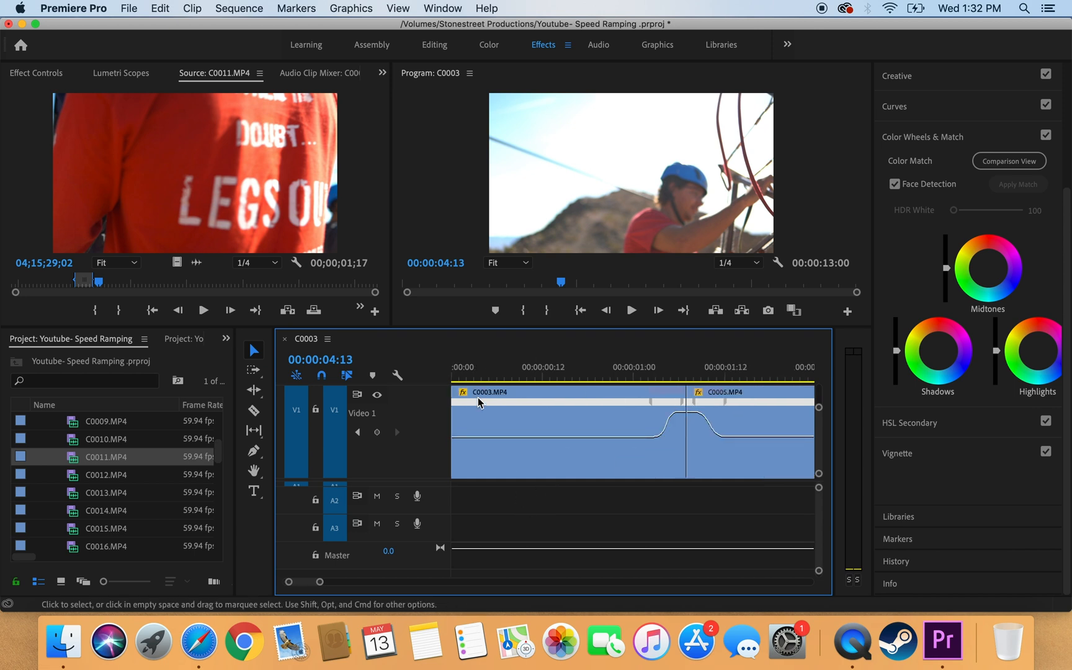
pyautogui.moveTo(462, 377); pyautogui.dragTo(443, 381)
pyautogui.press('space')
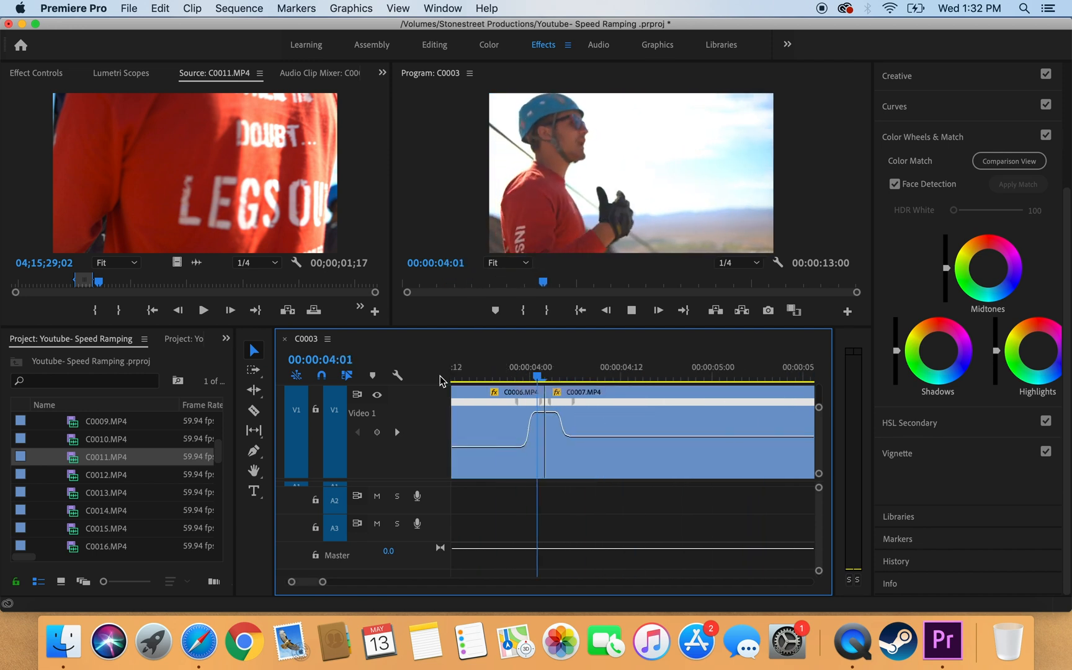
pyautogui.press('space')
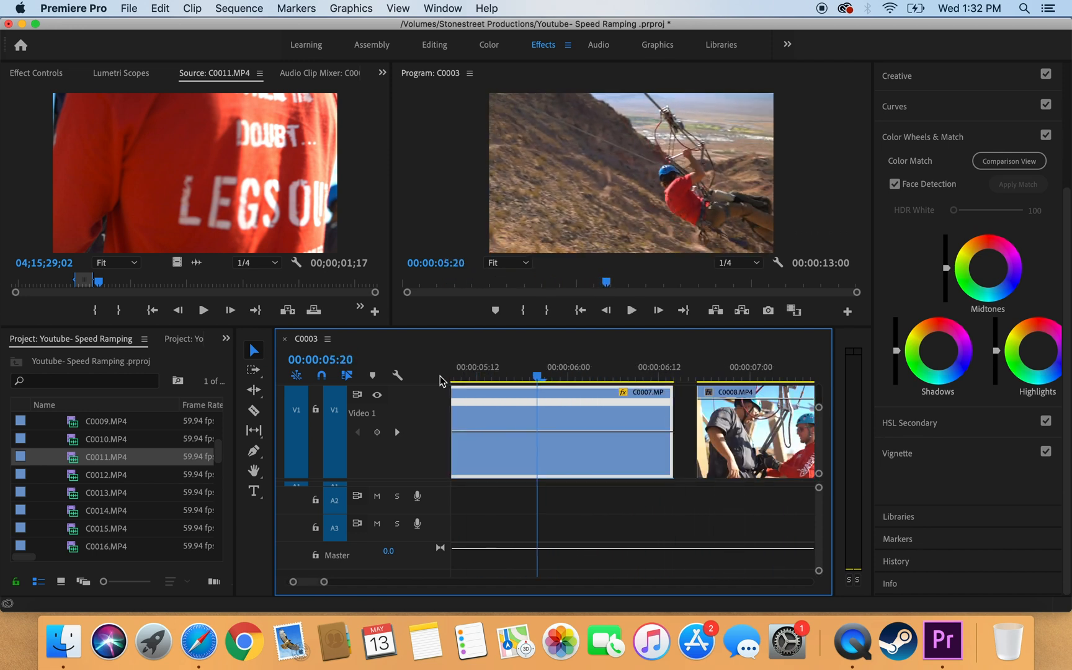